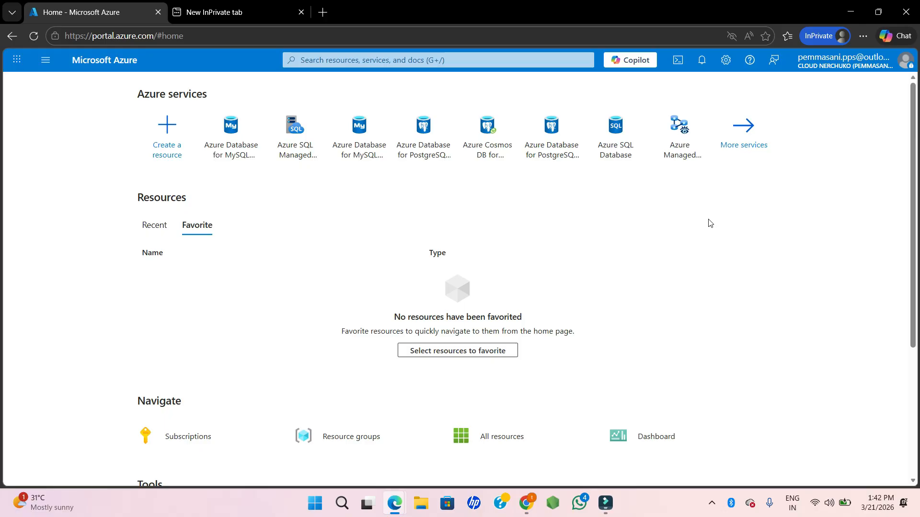
Find Azure Database for MySQL flexible servers and start the advanced creation of a flexible server
{"action": "left_click", "coordinate": [322, 61]}
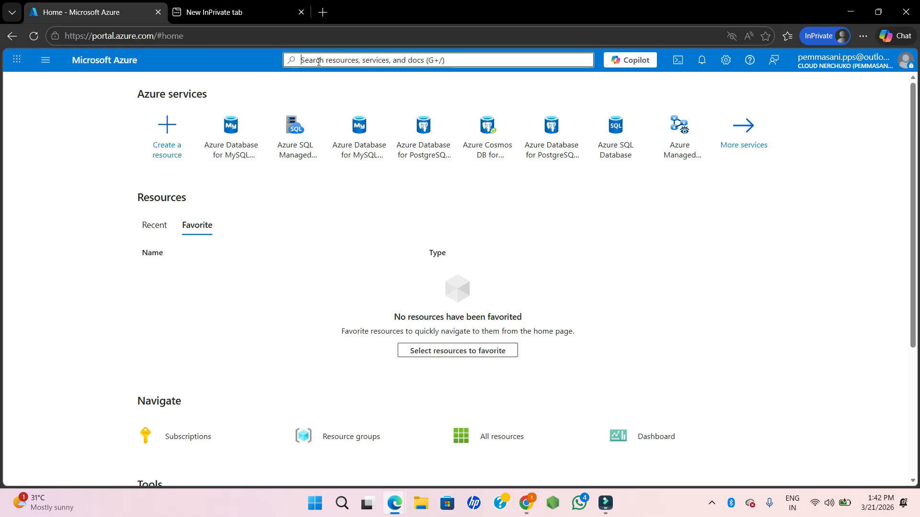
{"action": "type", "text": "MySQL"}
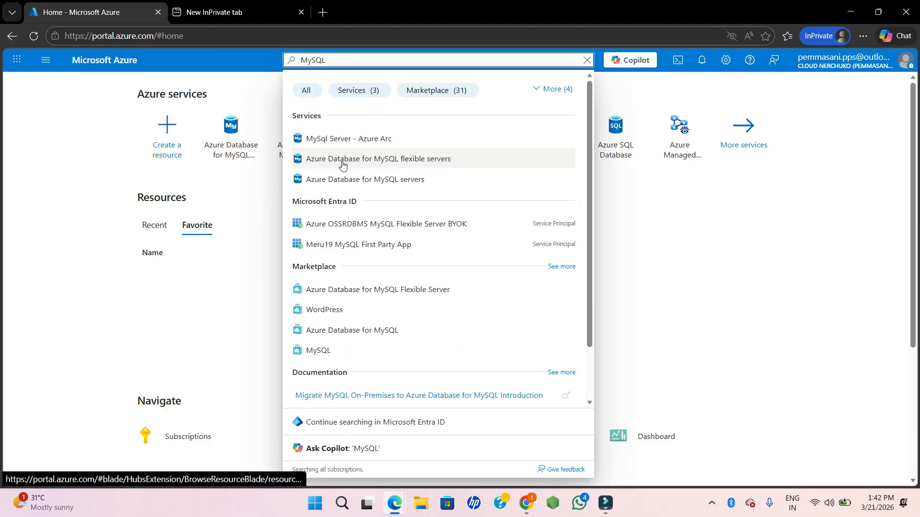
{"action": "left_click", "coordinate": [410, 163]}
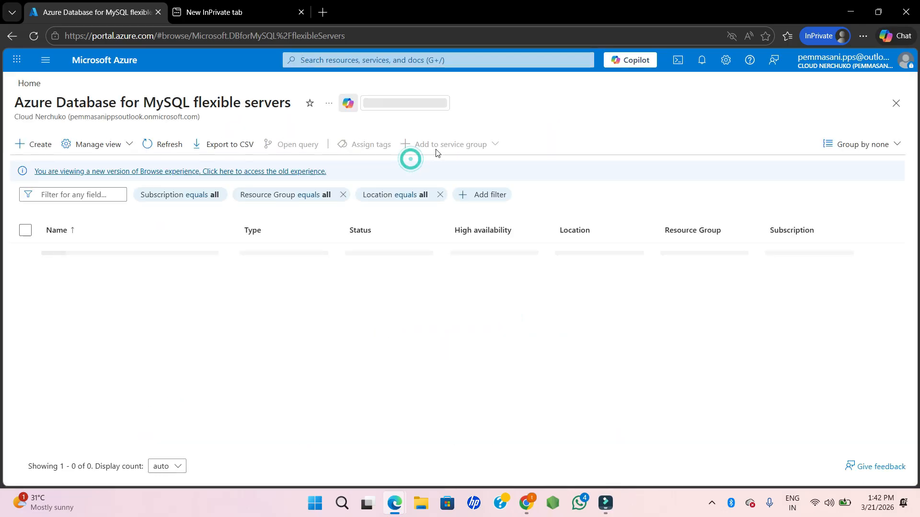
{"action": "left_click", "coordinate": [28, 152]}
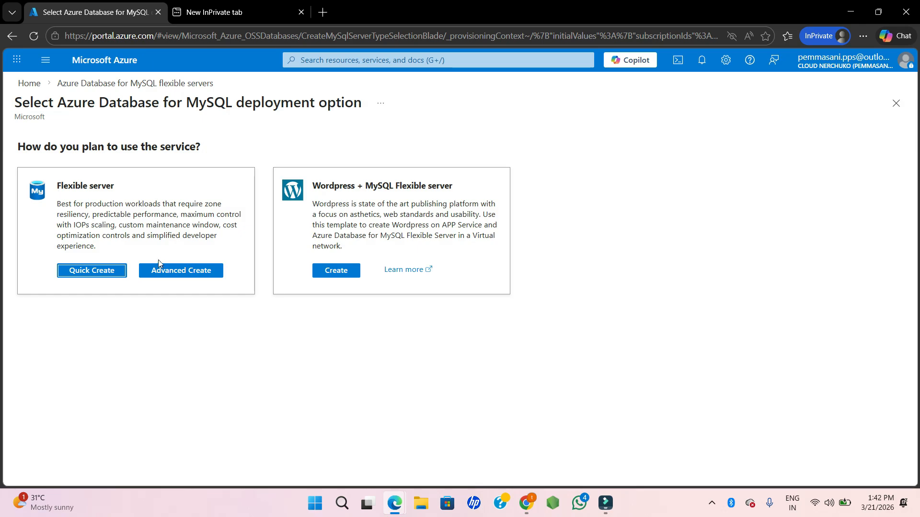
{"action": "left_click", "coordinate": [199, 273]}
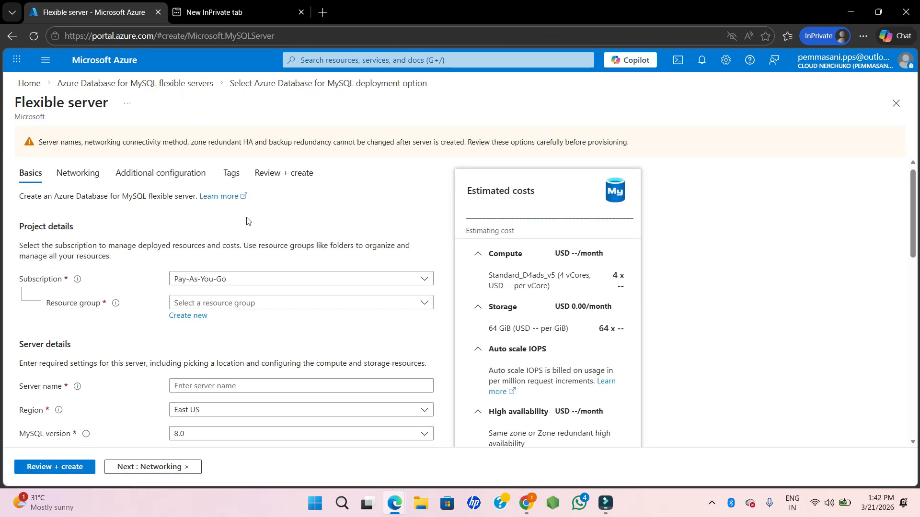
Assign the new server to the AzureDemo resource group and name it demomysqlserver10
{"action": "scroll", "coordinate": [295, 319], "scroll_direction": "down", "scroll_amount": 1}
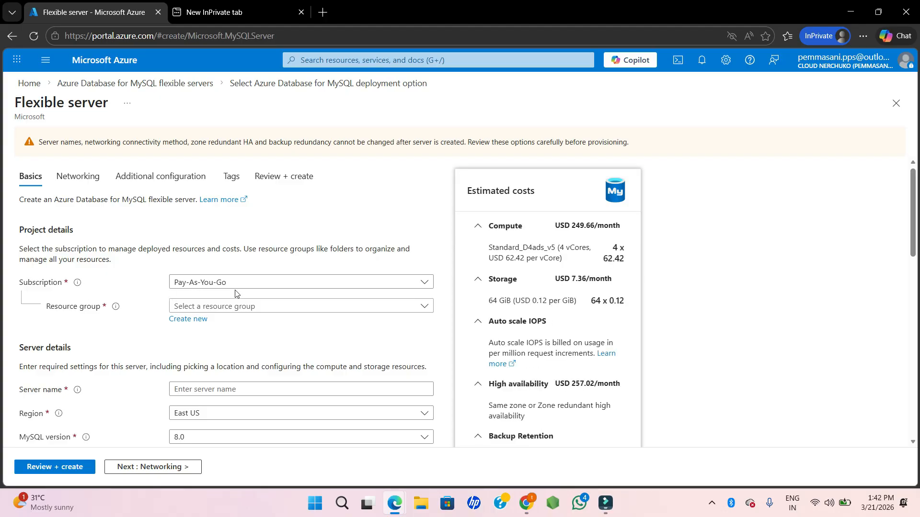
{"action": "scroll", "coordinate": [277, 305], "scroll_direction": "down", "scroll_amount": 1}
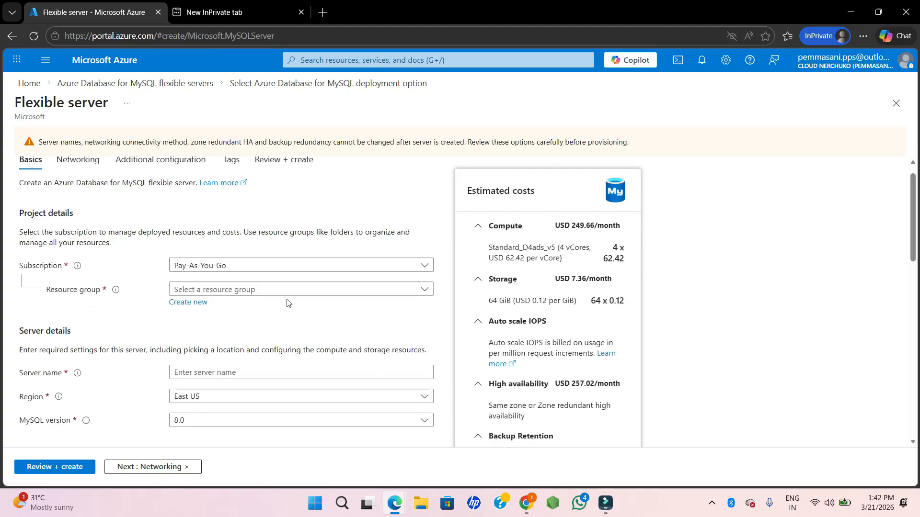
{"action": "left_click", "coordinate": [257, 290]}
{"action": "left_click", "coordinate": [266, 330]}
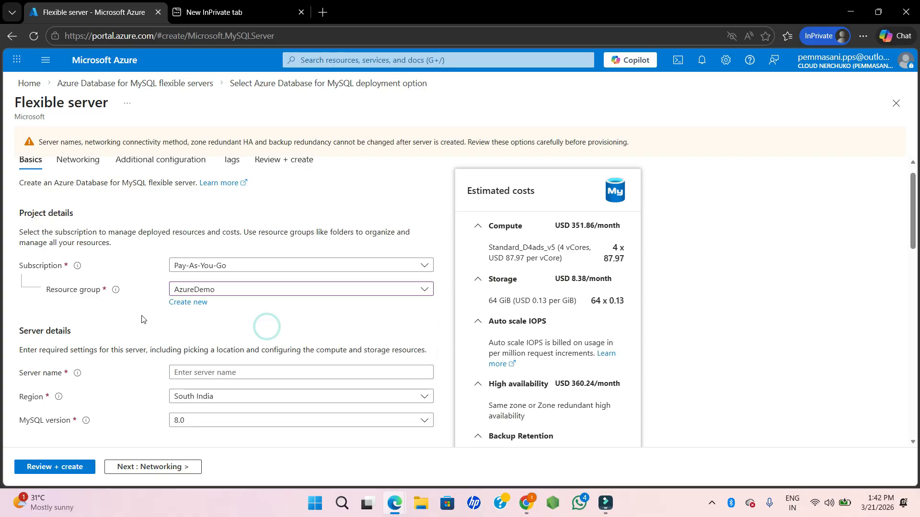
{"action": "scroll", "coordinate": [130, 328], "scroll_direction": "down", "scroll_amount": 2}
{"action": "left_click", "coordinate": [188, 326]}
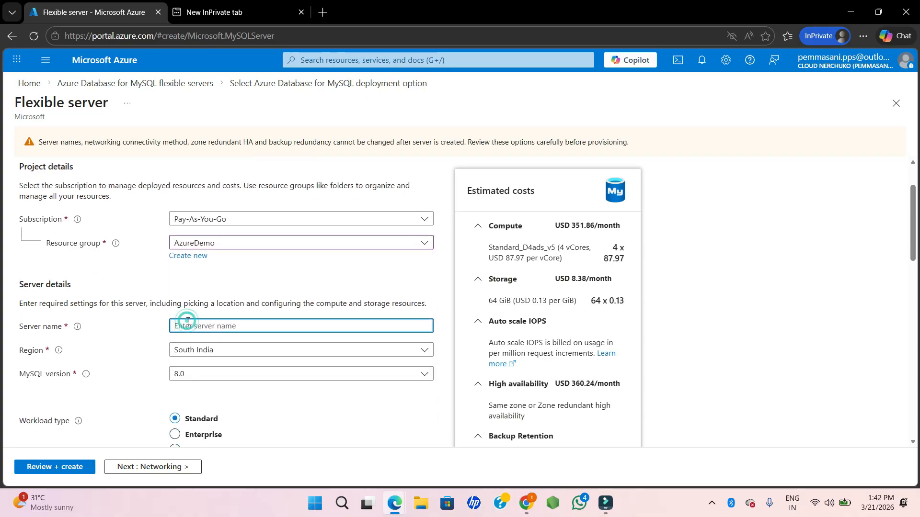
{"action": "type", "text": "demo"}
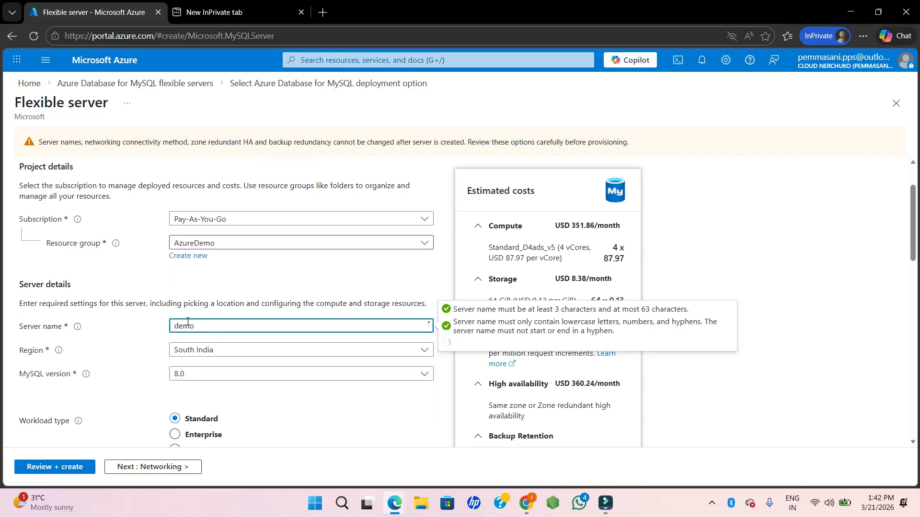
{"action": "type", "text": "mysqlserver10"}
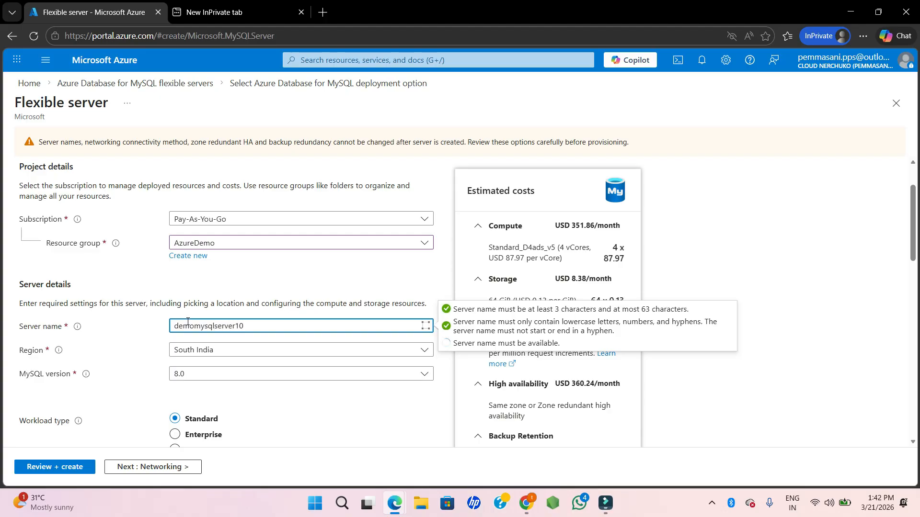
{"action": "left_click", "coordinate": [150, 325]}
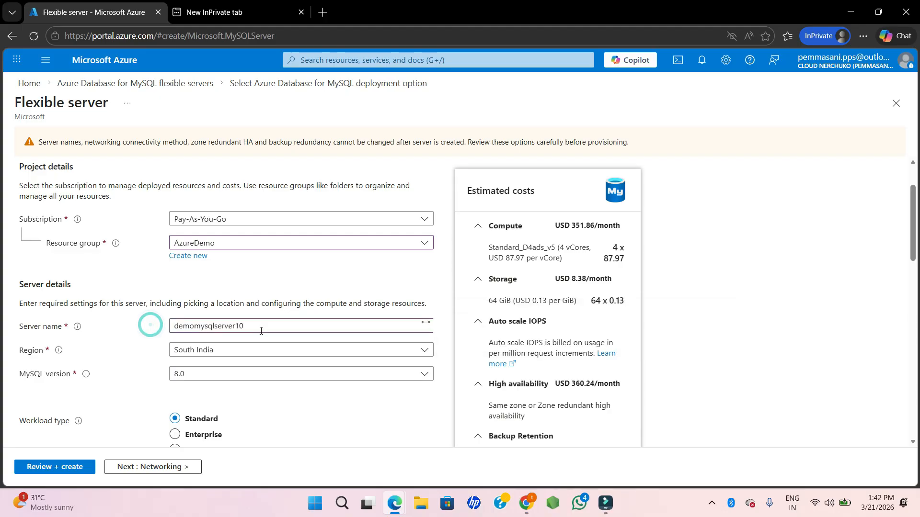
Choose 8.0 as the MySQL version in the server details
{"action": "scroll", "coordinate": [246, 353], "scroll_direction": "down", "scroll_amount": 1}
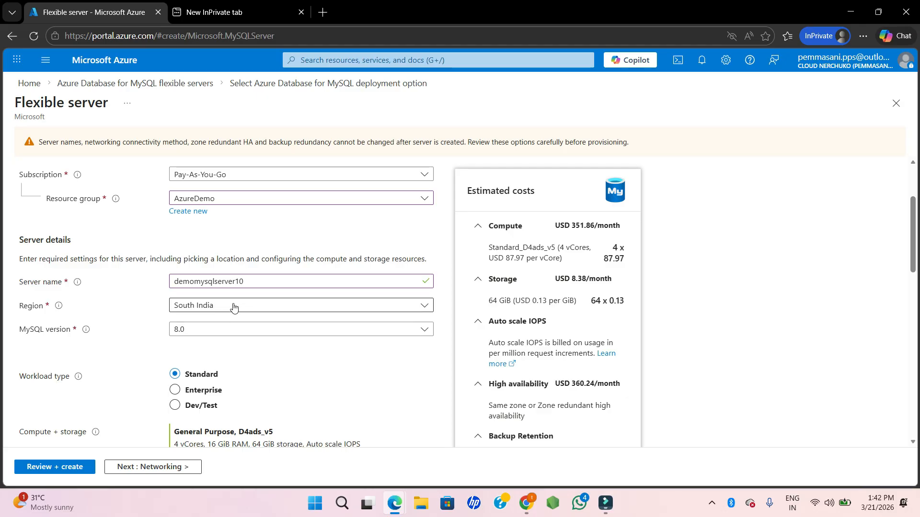
{"action": "left_click", "coordinate": [194, 329]}
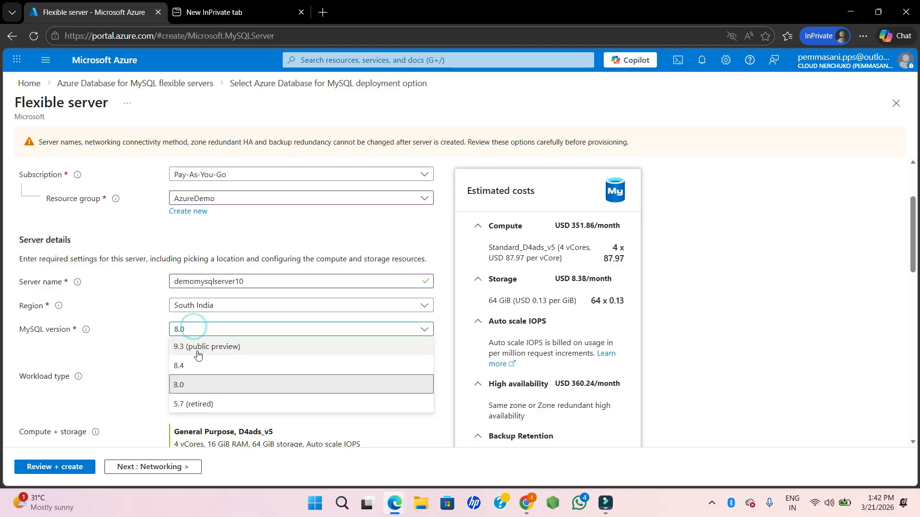
{"action": "left_click", "coordinate": [187, 385]}
{"action": "scroll", "coordinate": [148, 361], "scroll_direction": "down", "scroll_amount": 2}
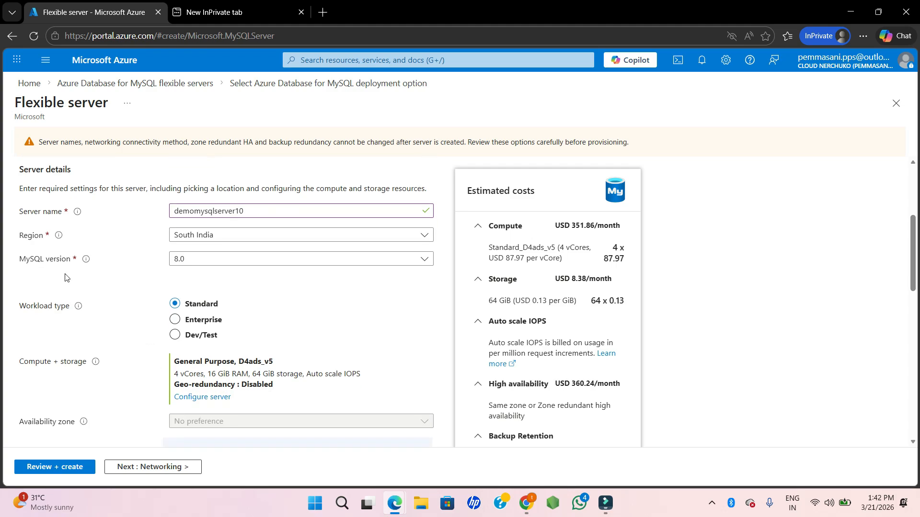
Set the workload type to Dev/Test and open the server's compute and storage configuration
{"action": "scroll", "coordinate": [163, 315], "scroll_direction": "down", "scroll_amount": 1}
{"action": "left_click", "coordinate": [175, 298]}
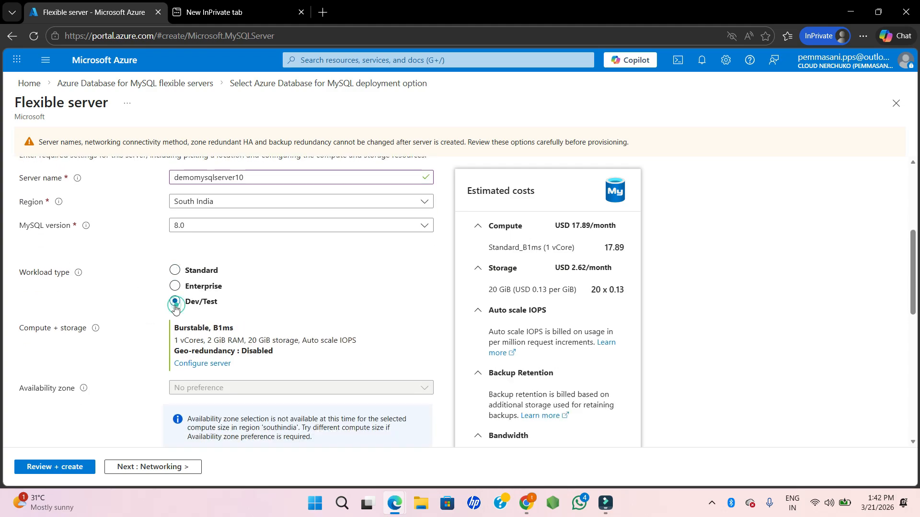
{"action": "scroll", "coordinate": [147, 319], "scroll_direction": "down", "scroll_amount": 1}
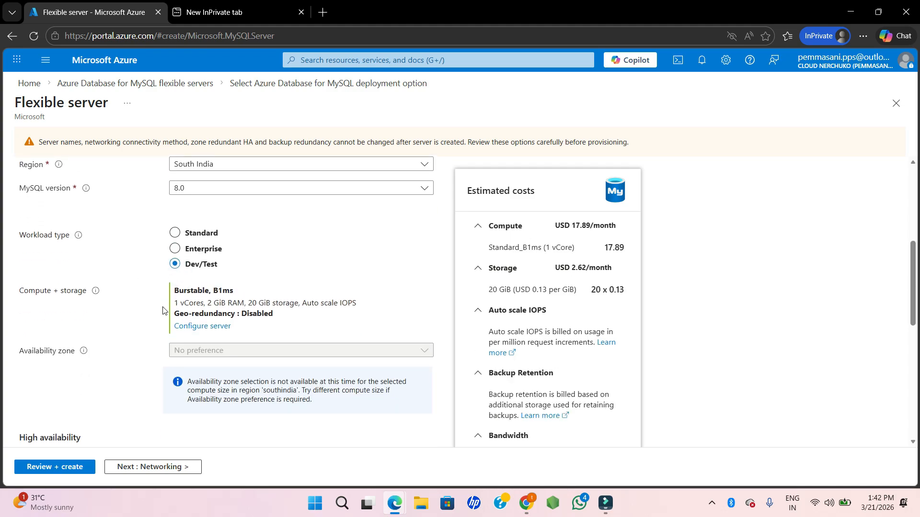
{"action": "left_click", "coordinate": [197, 327]}
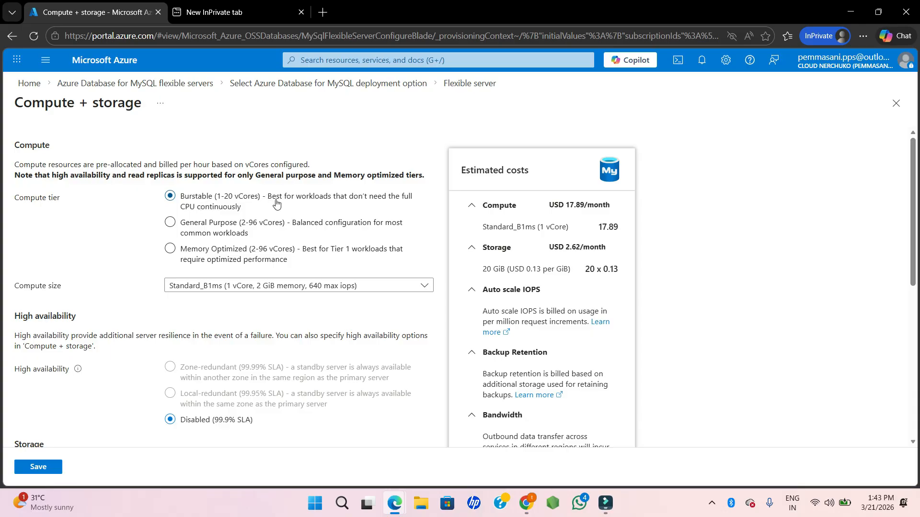
Try the General Purpose and Memory Optimized compute tiers, the latter with an Intel processor, and return to the Burstable tier
{"action": "left_click", "coordinate": [249, 226]}
{"action": "left_click", "coordinate": [251, 258]}
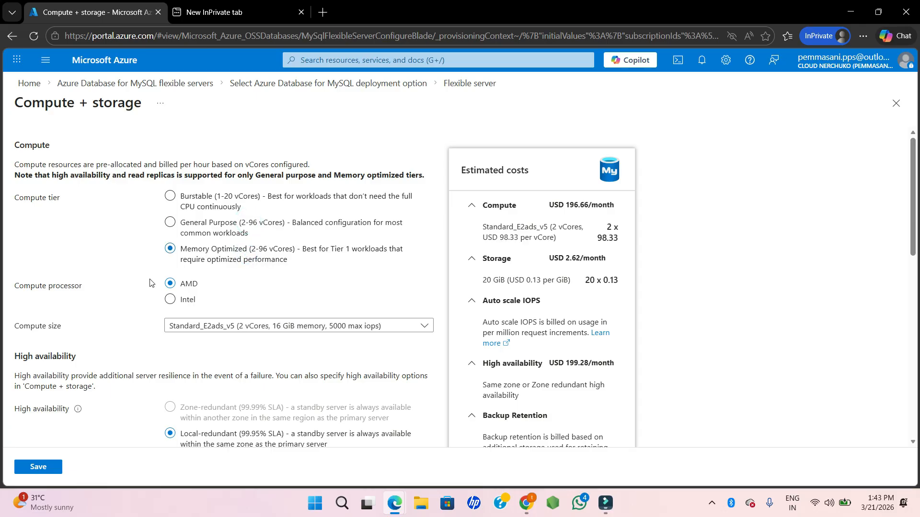
{"action": "left_click", "coordinate": [193, 302]}
{"action": "left_click", "coordinate": [171, 197]}
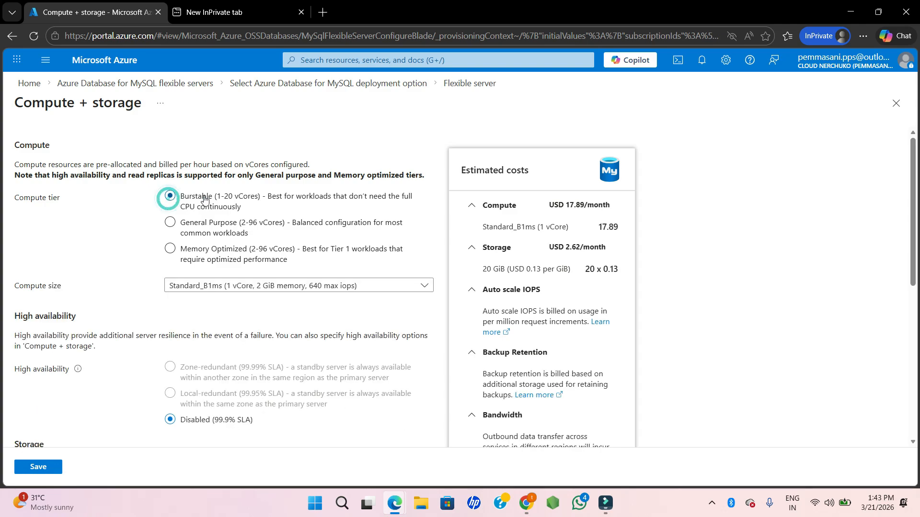
{"action": "left_click", "coordinate": [122, 213]}
Select Standard_B1ms (1 vCore, 2 GiB memory, 640 max iops) as the compute size
{"action": "scroll", "coordinate": [235, 271], "scroll_direction": "down", "scroll_amount": 1}
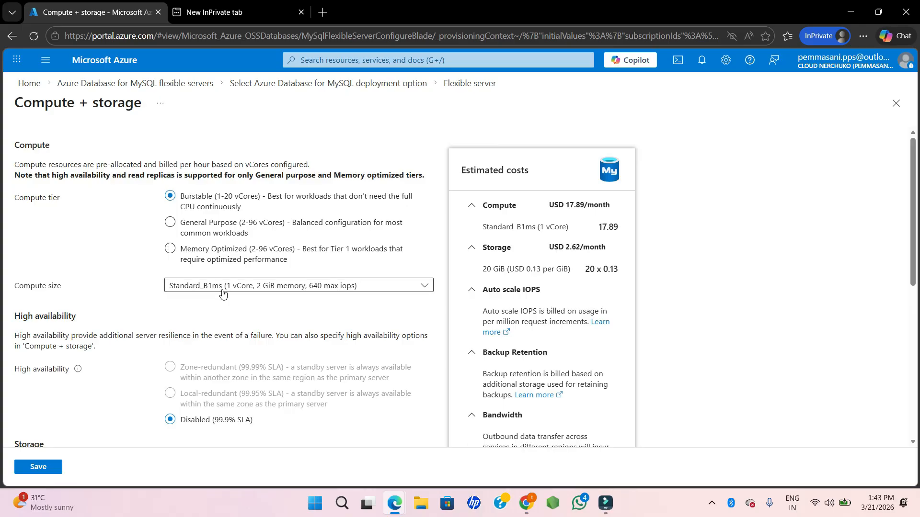
{"action": "left_click", "coordinate": [222, 289]}
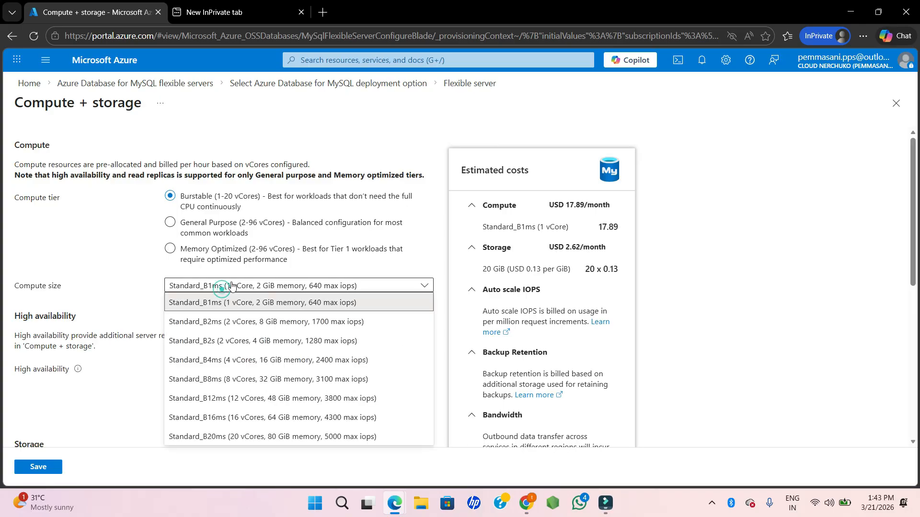
{"action": "left_click", "coordinate": [336, 307]}
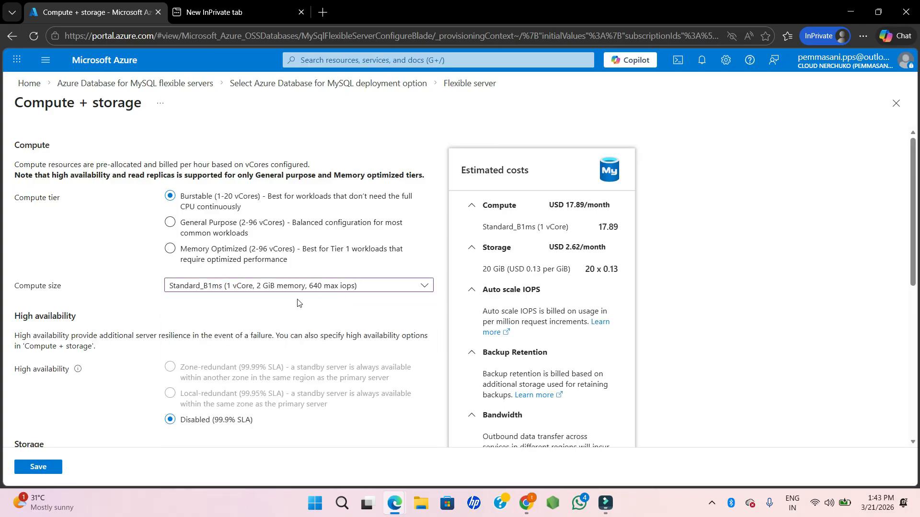
Try pre-provisioned IOPS in the storage settings and switch back to auto scale IOPS
{"action": "scroll", "coordinate": [188, 328], "scroll_direction": "down", "scroll_amount": 5}
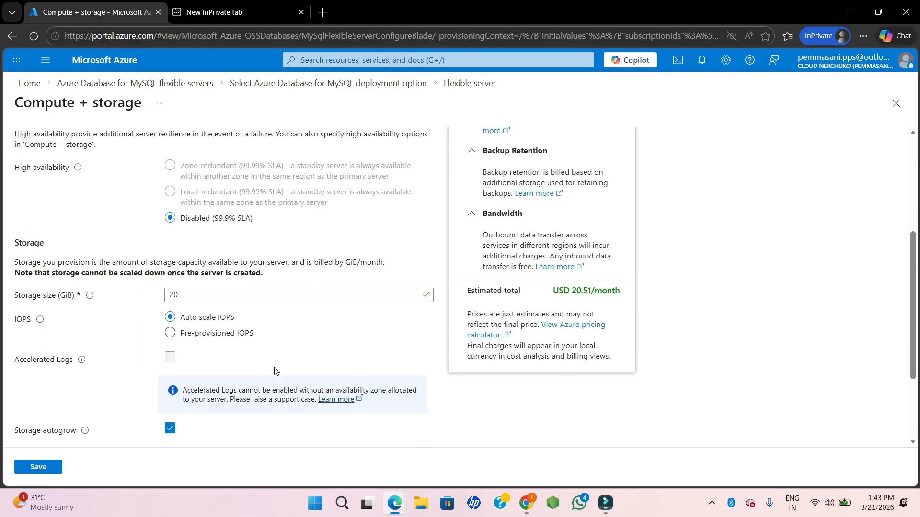
{"action": "left_click", "coordinate": [267, 247]}
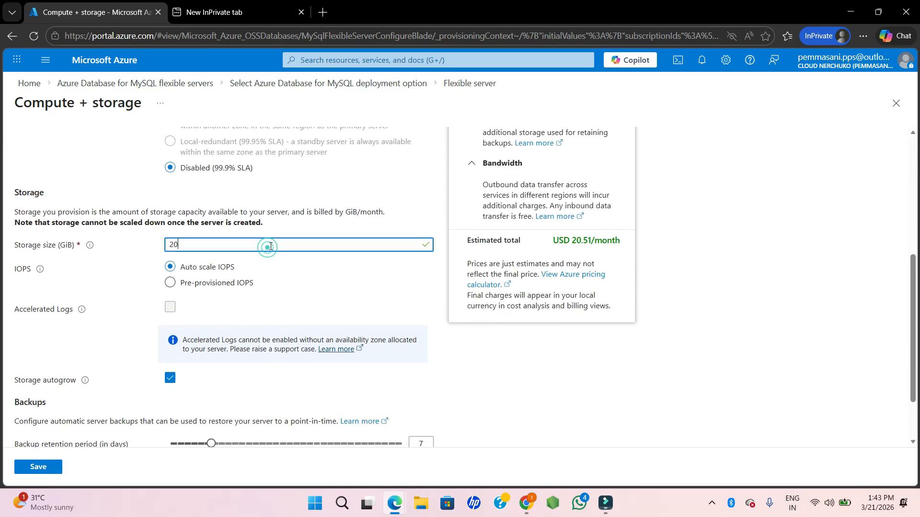
{"action": "left_click", "coordinate": [71, 276]}
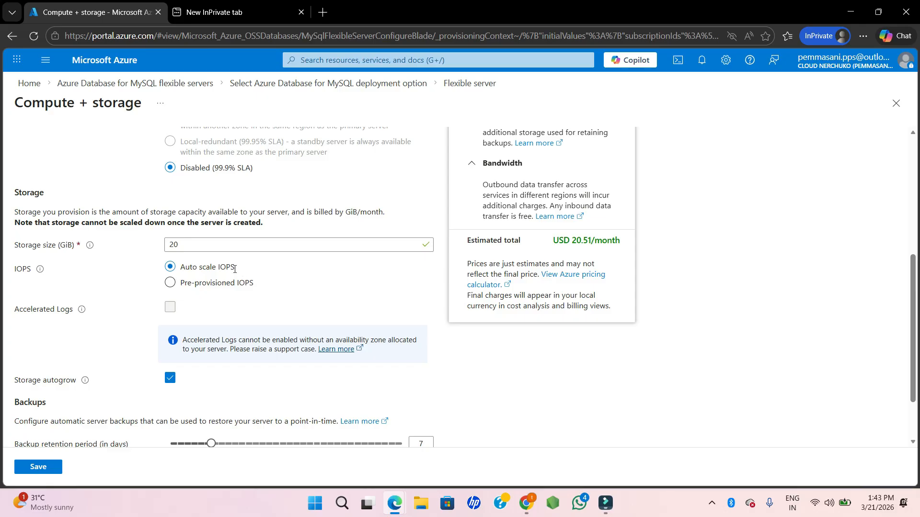
{"action": "left_click", "coordinate": [168, 284]}
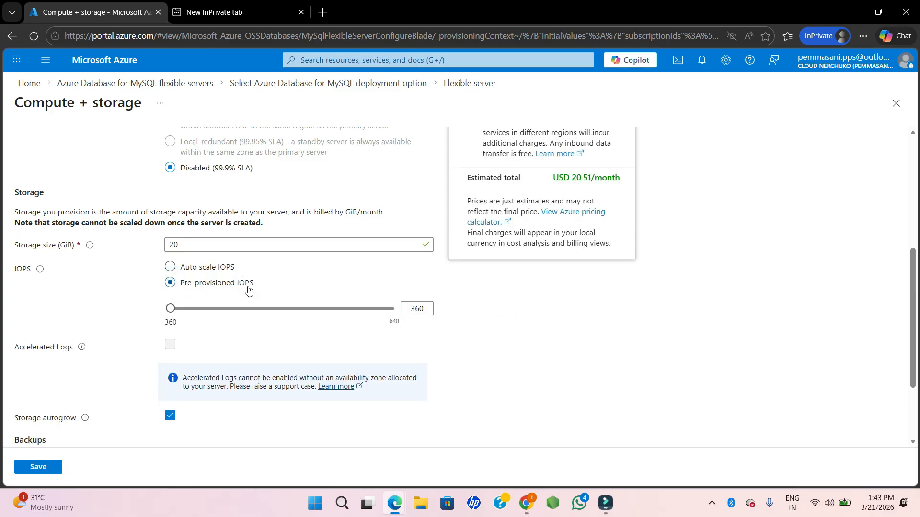
{"action": "mouse_move", "coordinate": [173, 312]}
{"action": "left_mouse_down"}
{"action": "mouse_move", "coordinate": [308, 311]}
{"action": "mouse_move", "coordinate": [397, 322]}
{"action": "mouse_move", "coordinate": [332, 311]}
{"action": "mouse_move", "coordinate": [160, 315]}
{"action": "left_mouse_up"}
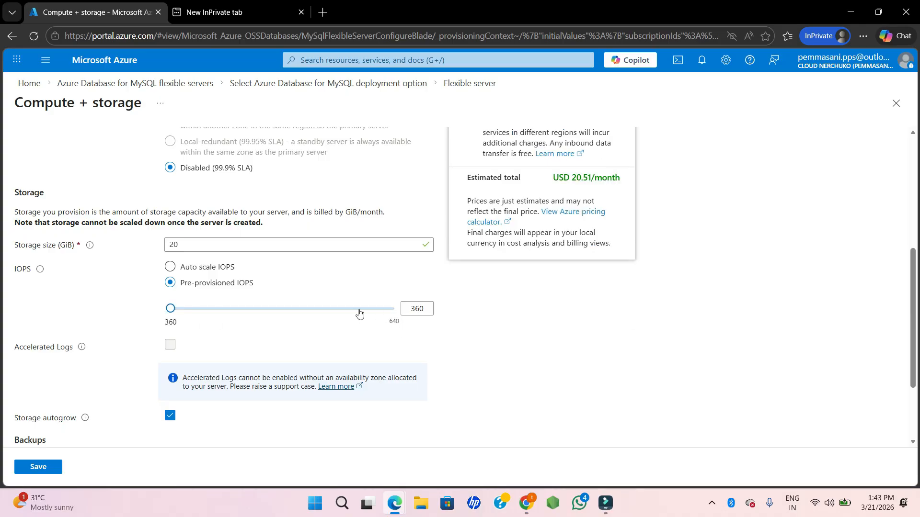
{"action": "left_click", "coordinate": [172, 267]}
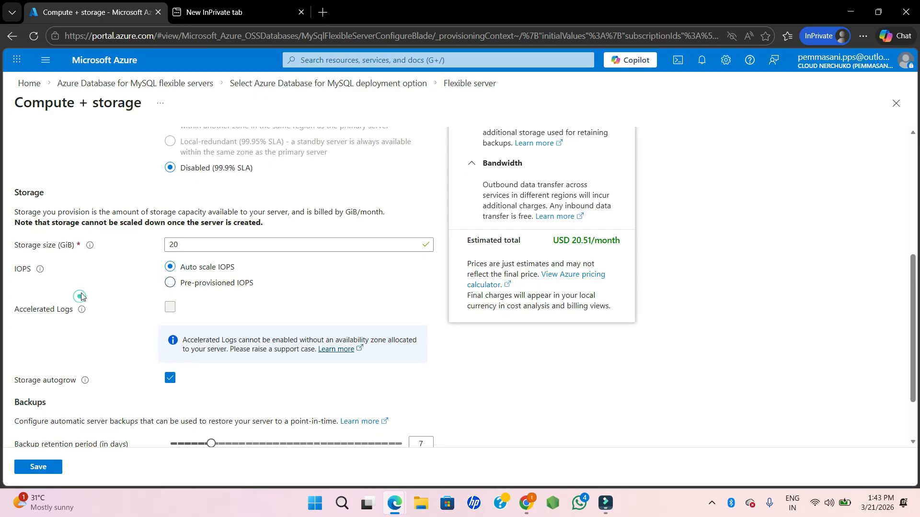
Set the backup retention period to 1 day
{"action": "scroll", "coordinate": [145, 345], "scroll_direction": "down", "scroll_amount": 3}
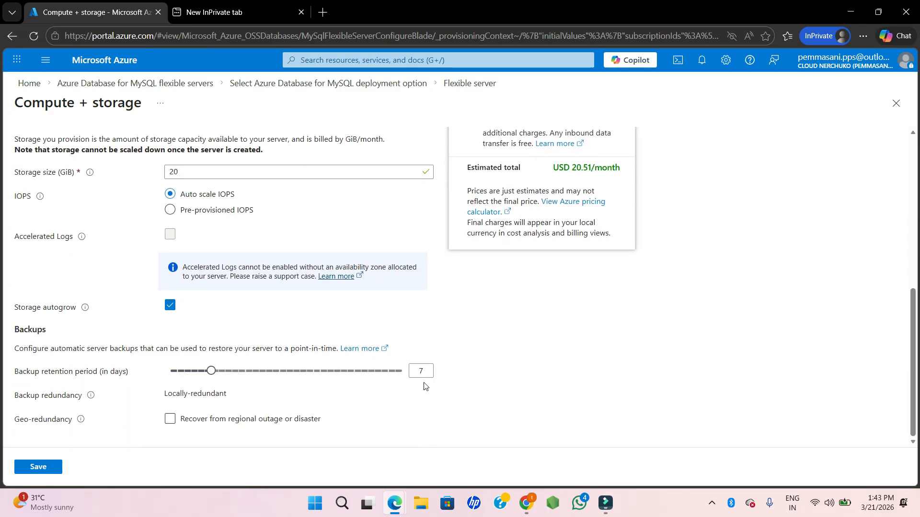
{"action": "left_click", "coordinate": [215, 374]}
{"action": "left_click_drag", "start_coordinate": [454, 387], "coordinate": [449, 386]}
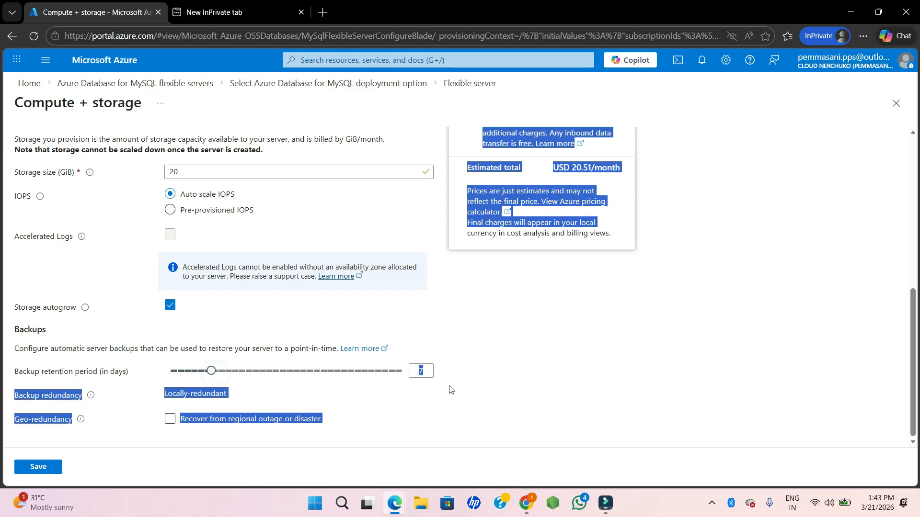
{"action": "left_click_drag", "start_coordinate": [210, 373], "coordinate": [442, 384]}
{"action": "left_click", "coordinate": [350, 376]}
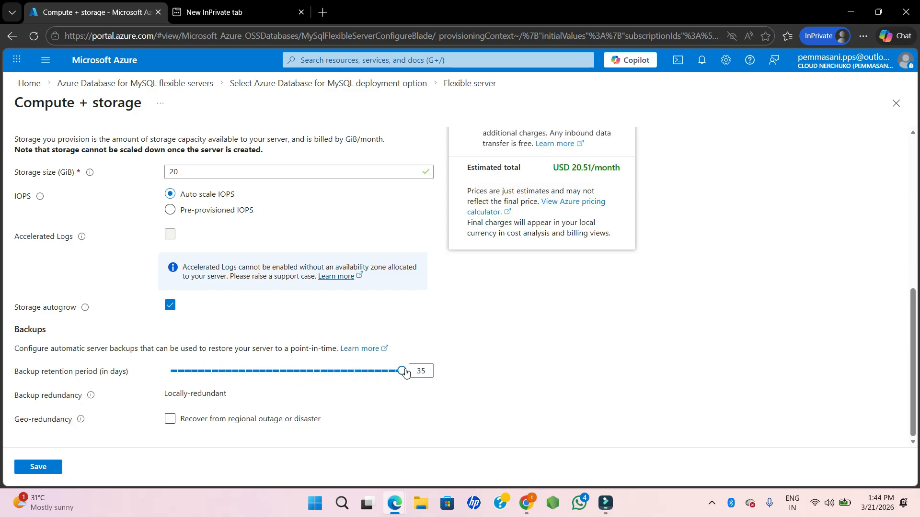
{"action": "left_click_drag", "start_coordinate": [338, 382], "coordinate": [122, 381]}
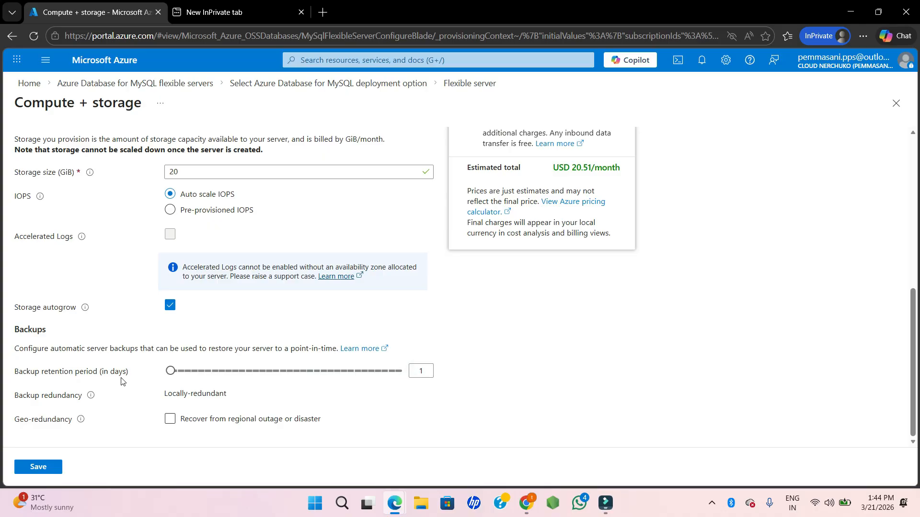
Review the compute and storage settings and save them to the server configuration
{"action": "scroll", "coordinate": [120, 381], "scroll_direction": "up", "scroll_amount": 1}
{"action": "scroll", "coordinate": [117, 331], "scroll_direction": "down", "scroll_amount": 1}
{"action": "scroll", "coordinate": [132, 378], "scroll_direction": "up", "scroll_amount": 3}
{"action": "scroll", "coordinate": [132, 377], "scroll_direction": "down", "scroll_amount": 3}
{"action": "scroll", "coordinate": [131, 377], "scroll_direction": "up", "scroll_amount": 6}
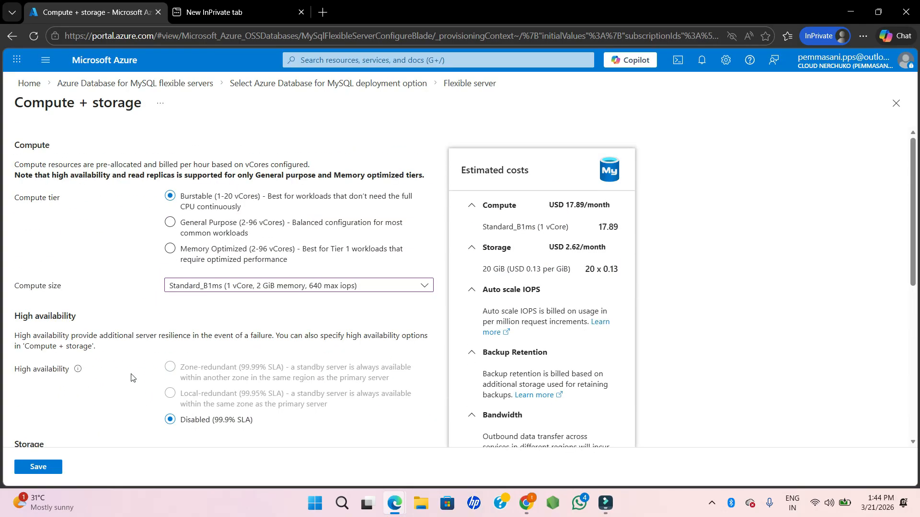
{"action": "left_click", "coordinate": [36, 472]}
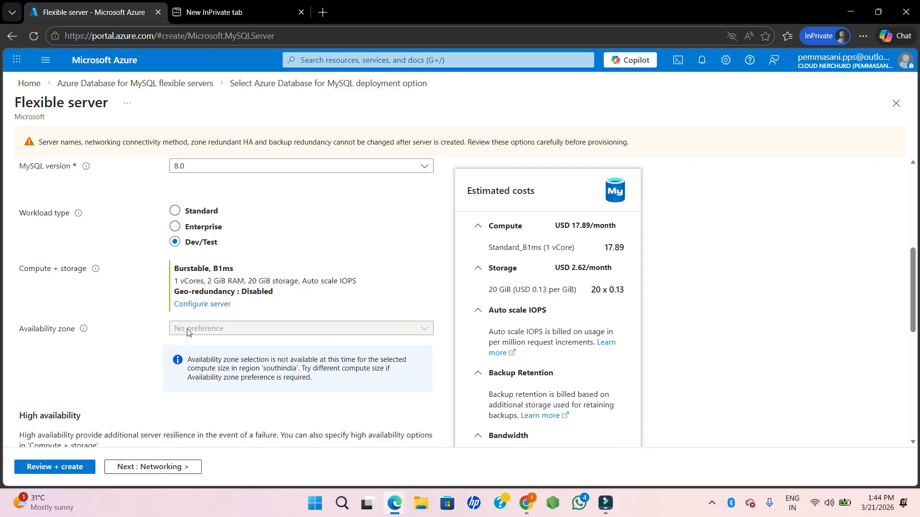
Enter admin as the administrator login in the authentication settings
{"action": "scroll", "coordinate": [127, 377], "scroll_direction": "down", "scroll_amount": 4}
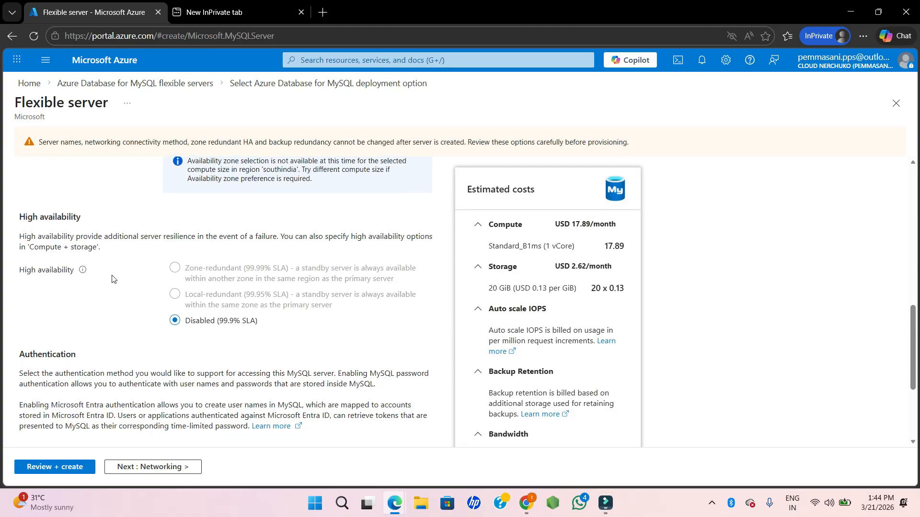
{"action": "scroll", "coordinate": [127, 271], "scroll_direction": "up", "scroll_amount": 1}
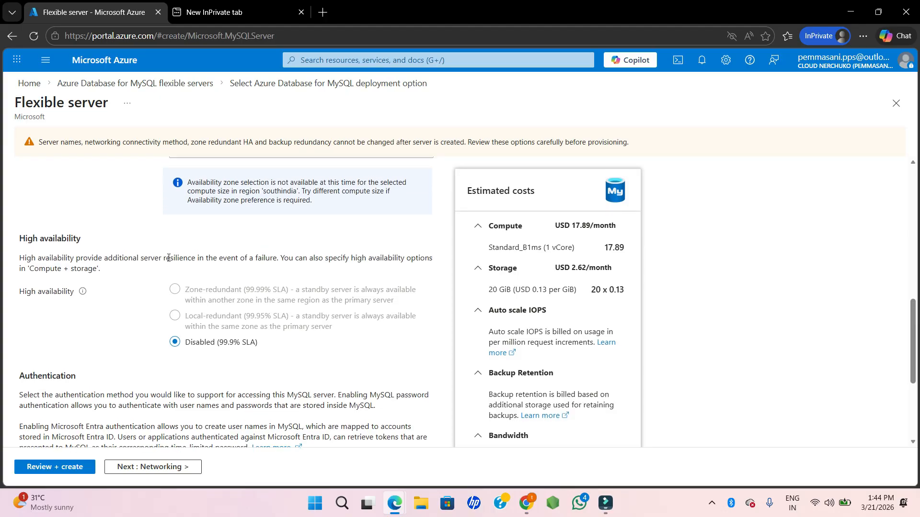
{"action": "scroll", "coordinate": [185, 269], "scroll_direction": "down", "scroll_amount": 2}
{"action": "scroll", "coordinate": [194, 273], "scroll_direction": "down", "scroll_amount": 5}
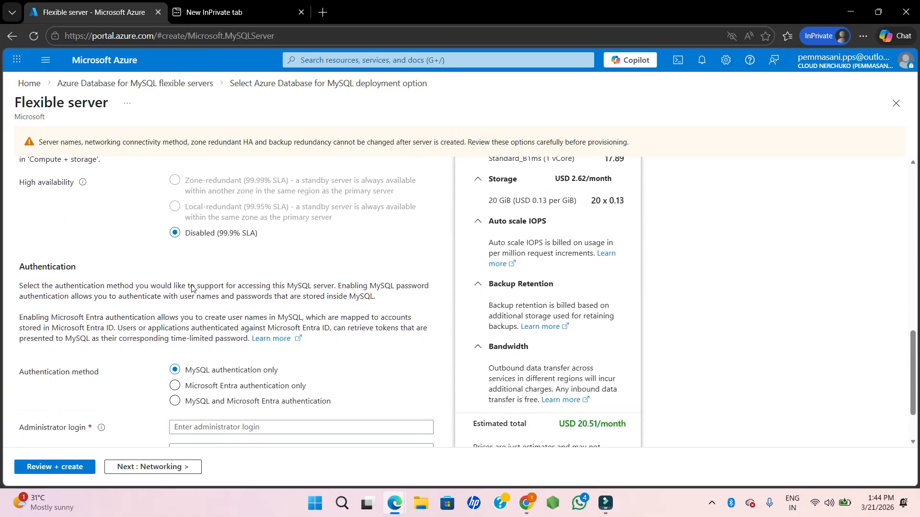
{"action": "scroll", "coordinate": [141, 361], "scroll_direction": "down", "scroll_amount": 1}
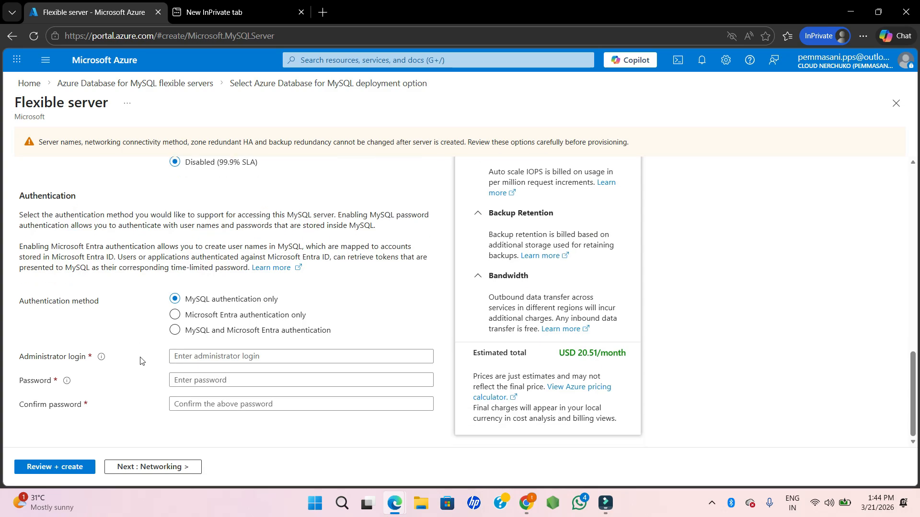
{"action": "left_click", "coordinate": [179, 355]}
{"action": "type", "text": "admin"}
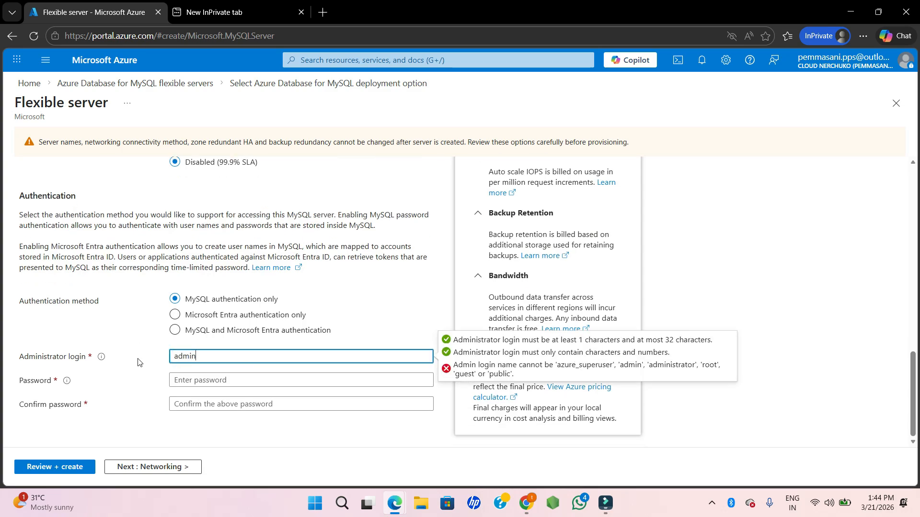
{"action": "left_click", "coordinate": [138, 363]}
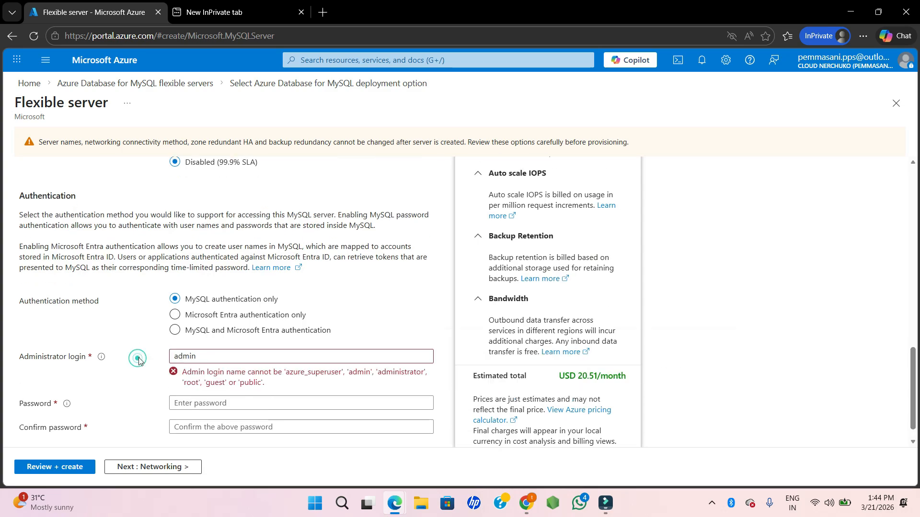
Change the administrator login to admin123
{"action": "left_click", "coordinate": [201, 350]}
{"action": "type", "text": "124"}
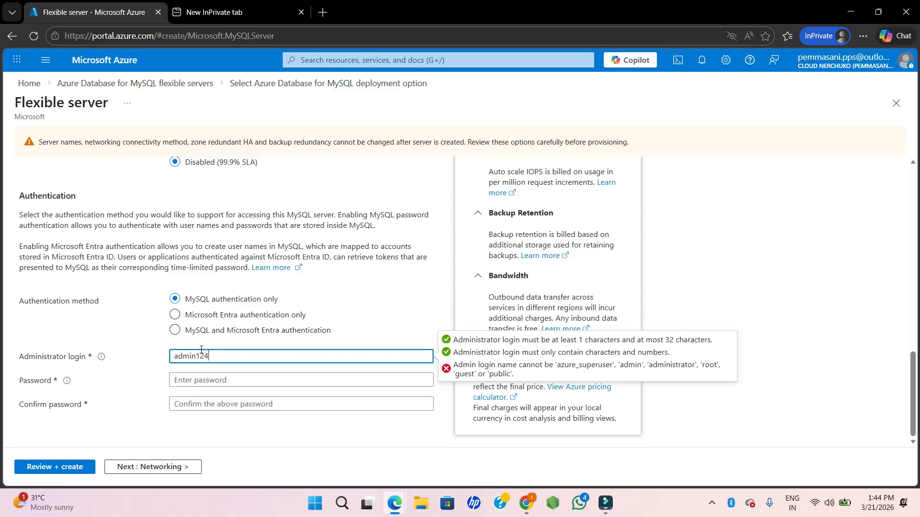
{"action": "type", "text": "3"}
{"action": "key", "text": "BackSpace"}
{"action": "key", "text": "BackSpace"}
{"action": "type", "text": "3"}
{"action": "left_click", "coordinate": [200, 379]}
Switch to the blank browser page and search the web for lastpass
{"action": "left_click", "coordinate": [278, 4]}
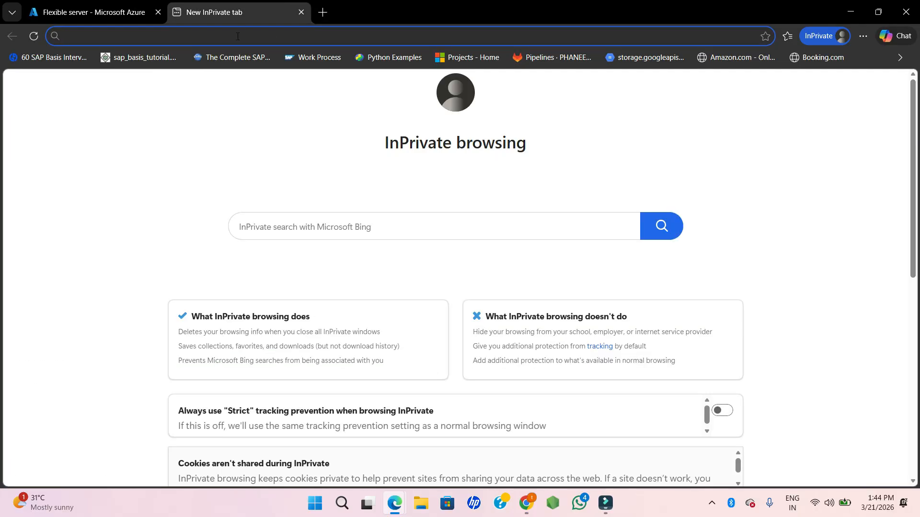
{"action": "type", "text": "lastpass"}
{"action": "key", "text": "Return"}
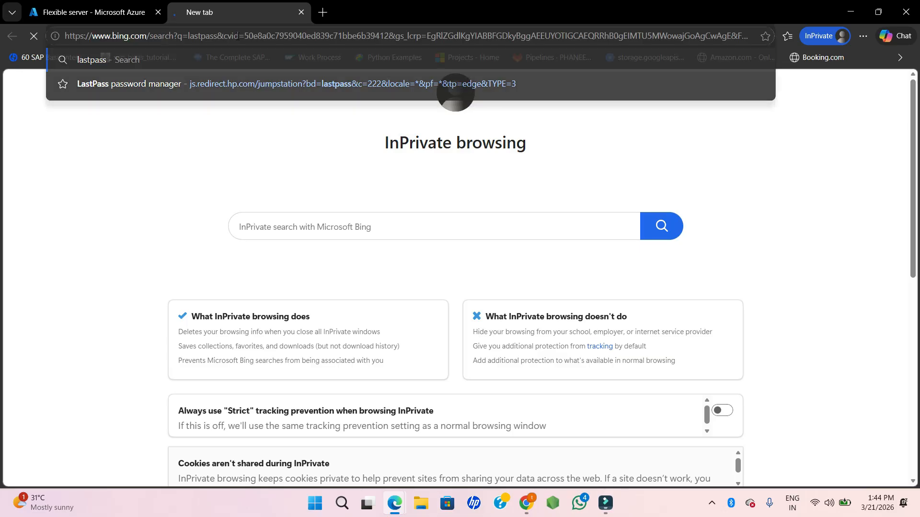
{"action": "scroll", "coordinate": [161, 332], "scroll_direction": "down", "scroll_amount": 2}
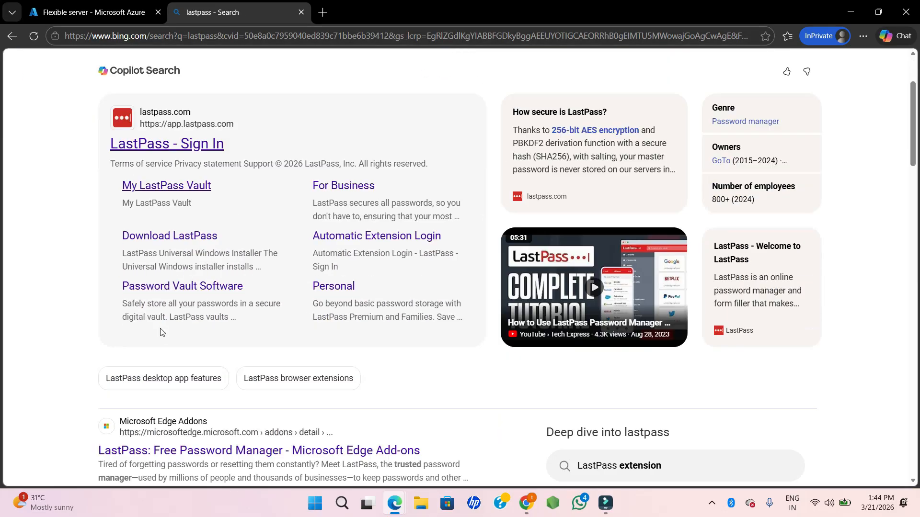
{"action": "scroll", "coordinate": [161, 332], "scroll_direction": "down", "scroll_amount": 2}
{"action": "scroll", "coordinate": [166, 261], "scroll_direction": "up", "scroll_amount": 5}
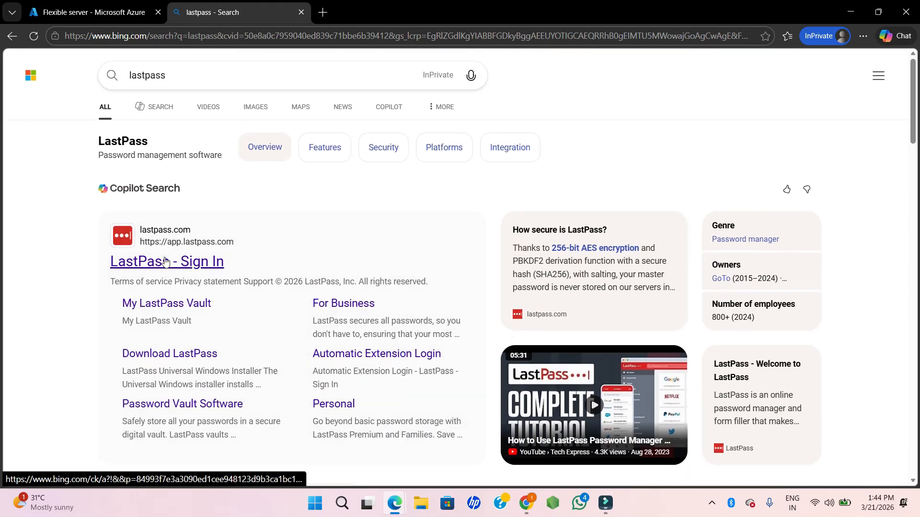
Look at the LastPass sign-in page, go back, refine the search to lastpass generator and open LastPass's Password Generator page
{"action": "left_click", "coordinate": [165, 261]}
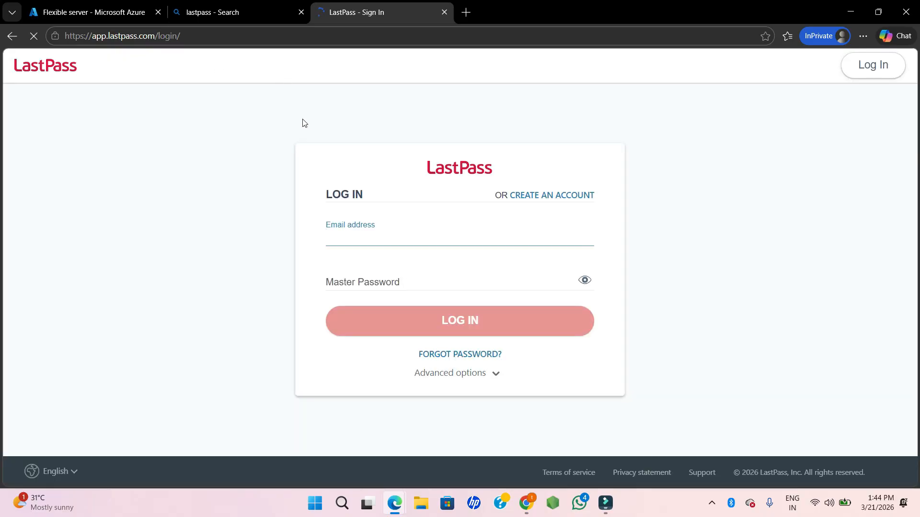
{"action": "left_click", "coordinate": [10, 39]}
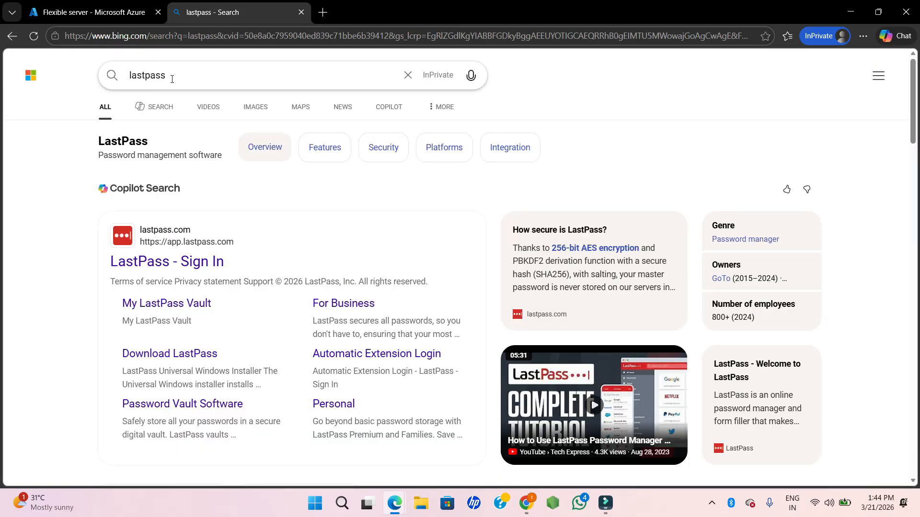
{"action": "type", "text": "generator"}
{"action": "key", "text": "Return"}
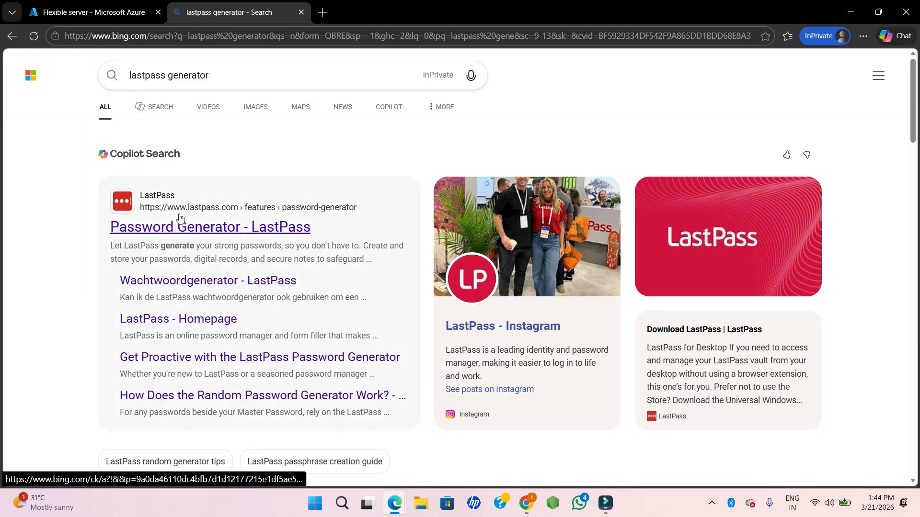
{"action": "left_click", "coordinate": [180, 218]}
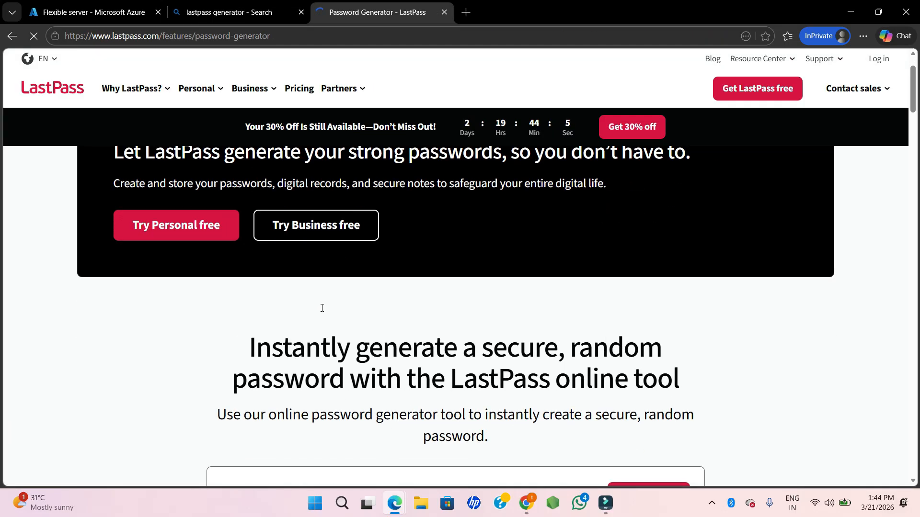
Copy a generated password from LastPass, return to the Azure server form and close the search and LastPass pages
{"action": "scroll", "coordinate": [319, 307], "scroll_direction": "down", "scroll_amount": 4}
{"action": "left_click", "coordinate": [640, 306]}
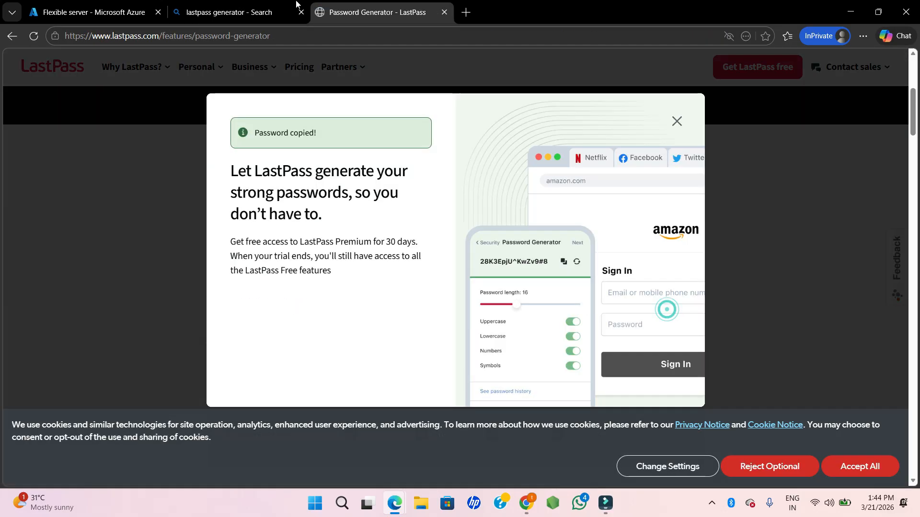
{"action": "left_click", "coordinate": [129, 4]}
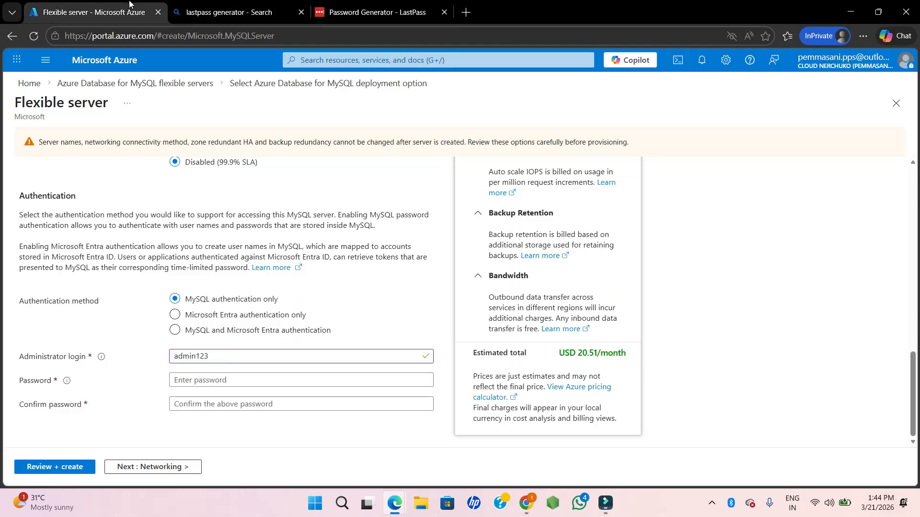
{"action": "left_click", "coordinate": [301, 13]}
{"action": "left_click", "coordinate": [302, 13]}
Paste the copied administrator password into the Password and Confirm password fields and continue to the networking settings
{"action": "key", "text": "ctrl+v"}
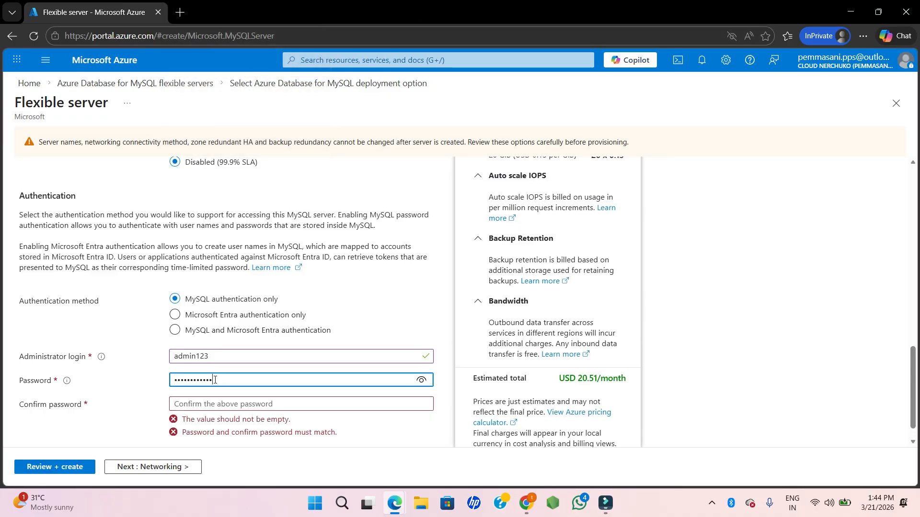
{"action": "left_click", "coordinate": [221, 405]}
{"action": "key", "text": "ctrl+v"}
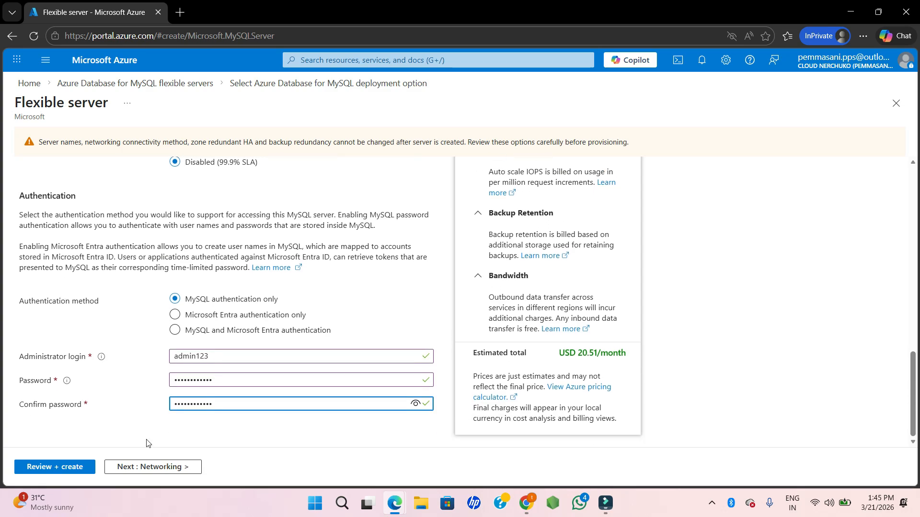
{"action": "left_click", "coordinate": [154, 466]}
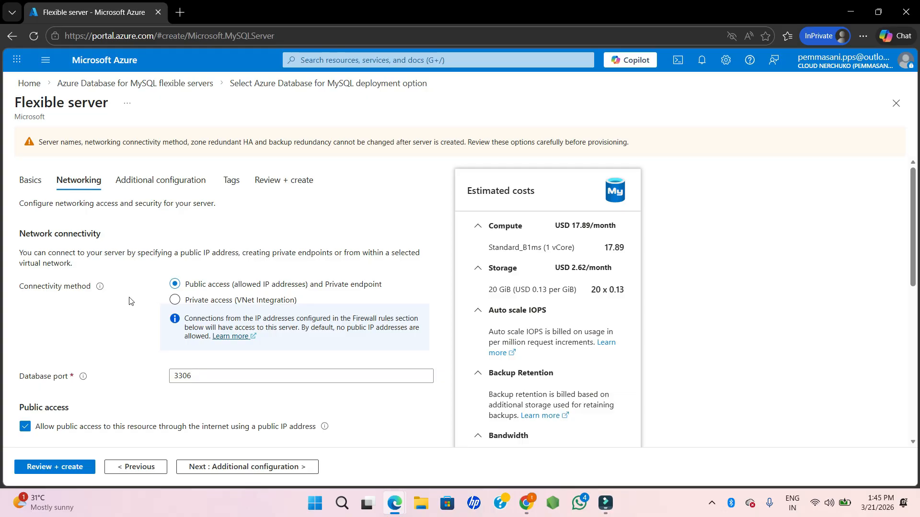
Check the database port and disable public access to the server through the internet using a public IP address
{"action": "scroll", "coordinate": [130, 301], "scroll_direction": "down", "scroll_amount": 1}
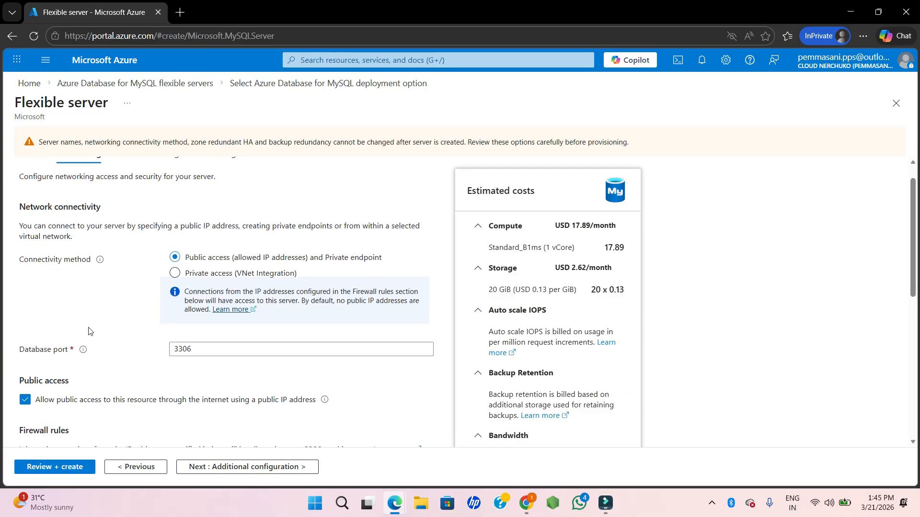
{"action": "scroll", "coordinate": [89, 330], "scroll_direction": "down", "scroll_amount": 1}
{"action": "left_click", "coordinate": [200, 312]}
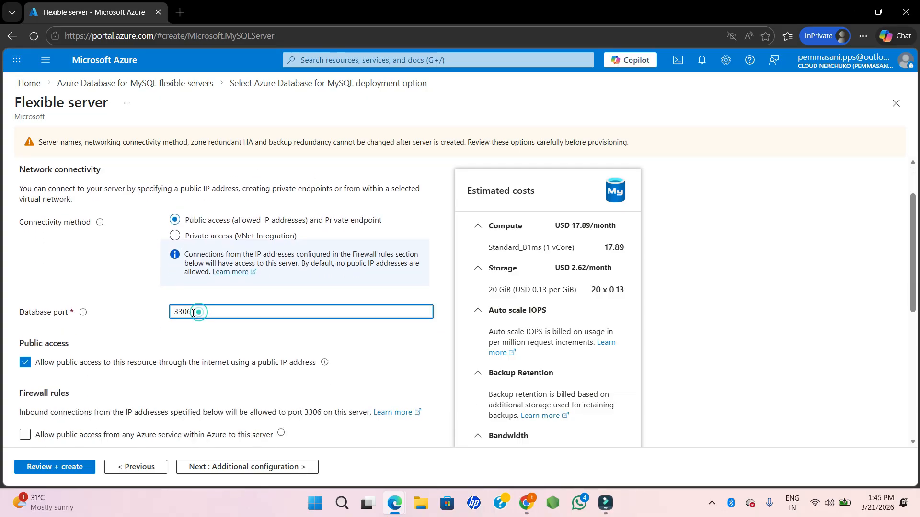
{"action": "left_click", "coordinate": [123, 329]}
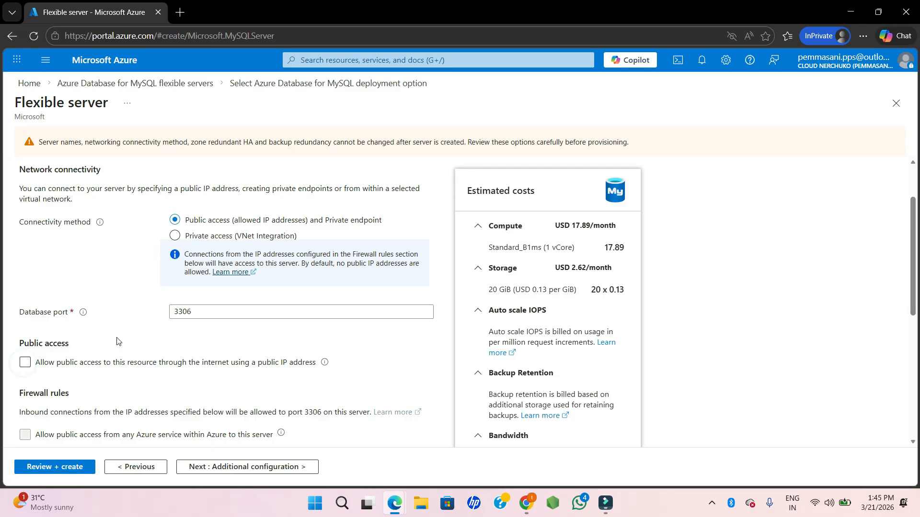
Examine the firewall rules, private endpoints and connectivity method in the networking settings
{"action": "scroll", "coordinate": [110, 338], "scroll_direction": "down", "scroll_amount": 1}
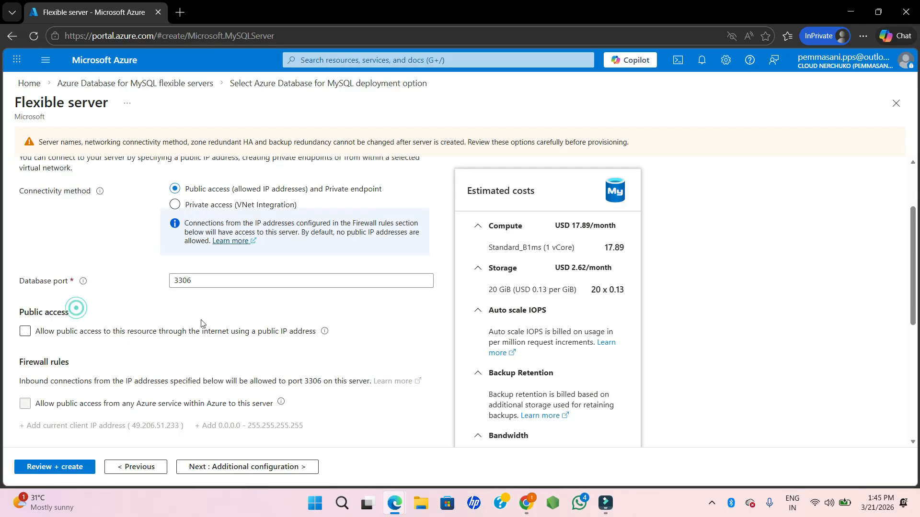
{"action": "scroll", "coordinate": [201, 324], "scroll_direction": "down", "scroll_amount": 1}
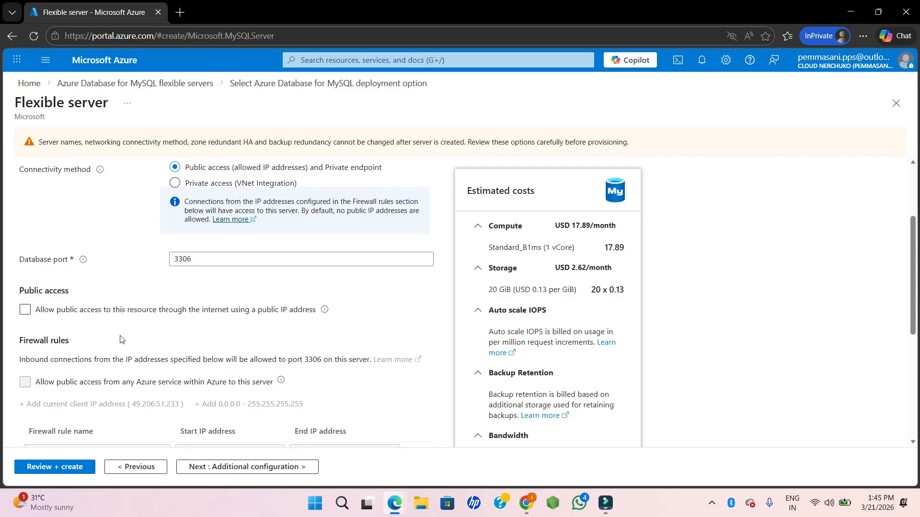
{"action": "scroll", "coordinate": [120, 340], "scroll_direction": "down", "scroll_amount": 1}
{"action": "scroll", "coordinate": [92, 324], "scroll_direction": "down", "scroll_amount": 5}
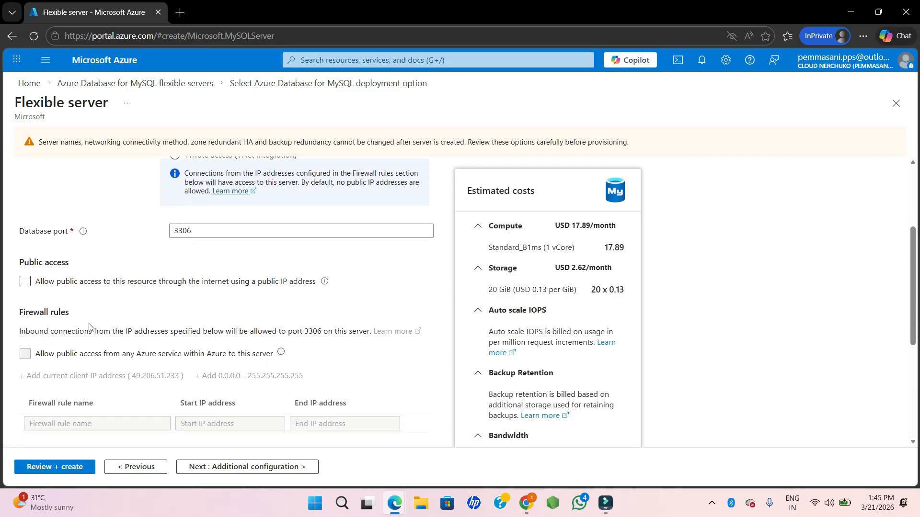
{"action": "scroll", "coordinate": [94, 321], "scroll_direction": "up", "scroll_amount": 1}
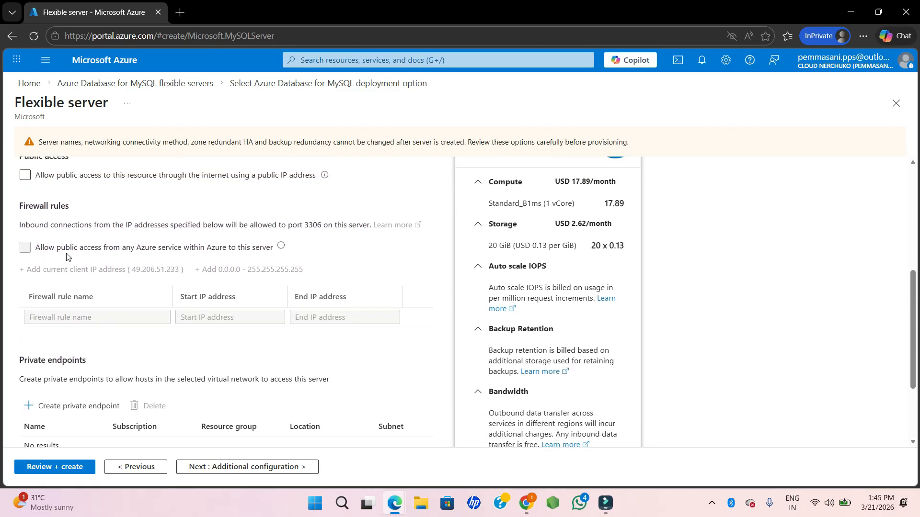
{"action": "scroll", "coordinate": [69, 239], "scroll_direction": "up", "scroll_amount": 1}
{"action": "scroll", "coordinate": [99, 297], "scroll_direction": "down", "scroll_amount": 5}
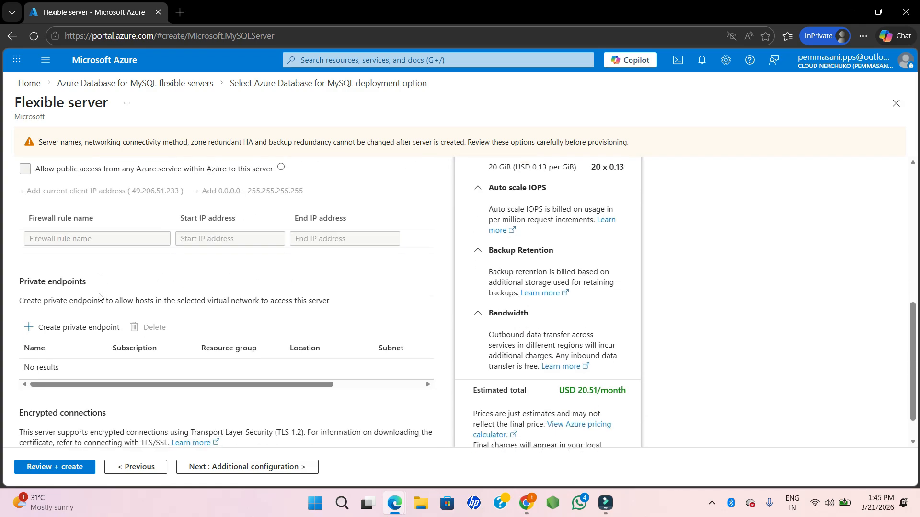
{"action": "scroll", "coordinate": [99, 297], "scroll_direction": "up", "scroll_amount": 12}
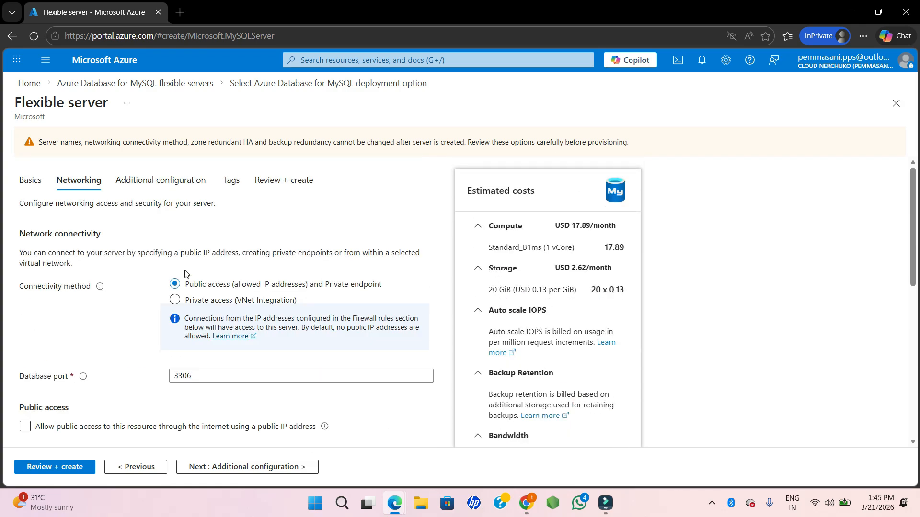
Look through the server parameter and data encryption options in the additional configuration, and the tags settings
{"action": "left_click", "coordinate": [156, 182]}
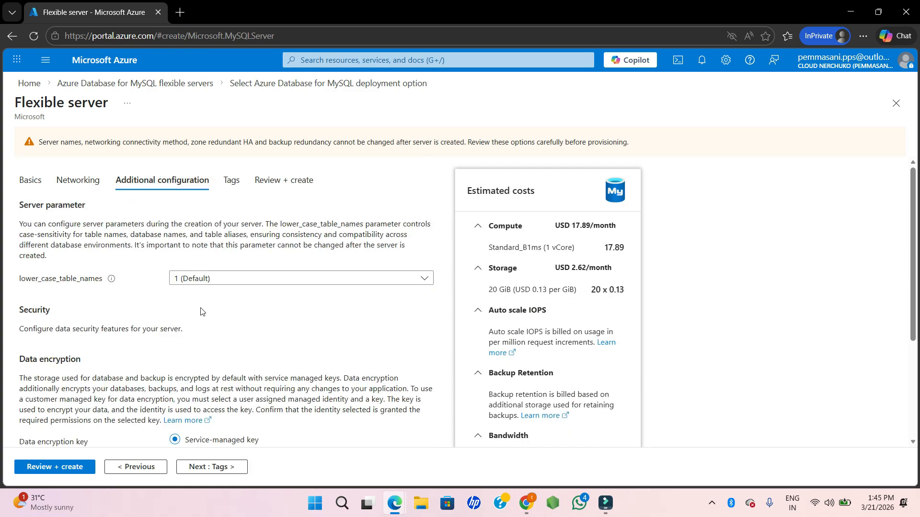
{"action": "scroll", "coordinate": [230, 328], "scroll_direction": "down", "scroll_amount": 4}
{"action": "scroll", "coordinate": [231, 327], "scroll_direction": "up", "scroll_amount": 4}
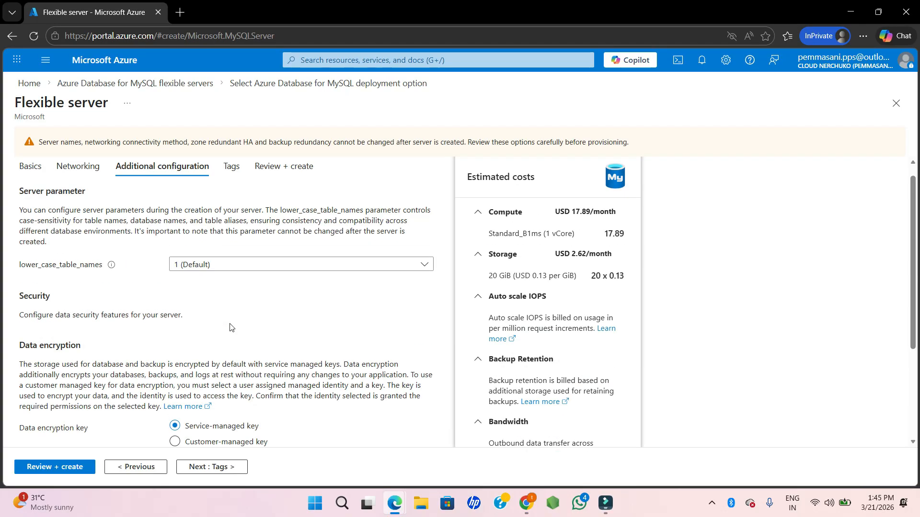
{"action": "scroll", "coordinate": [230, 327], "scroll_direction": "up", "scroll_amount": 1}
{"action": "left_click", "coordinate": [231, 180]}
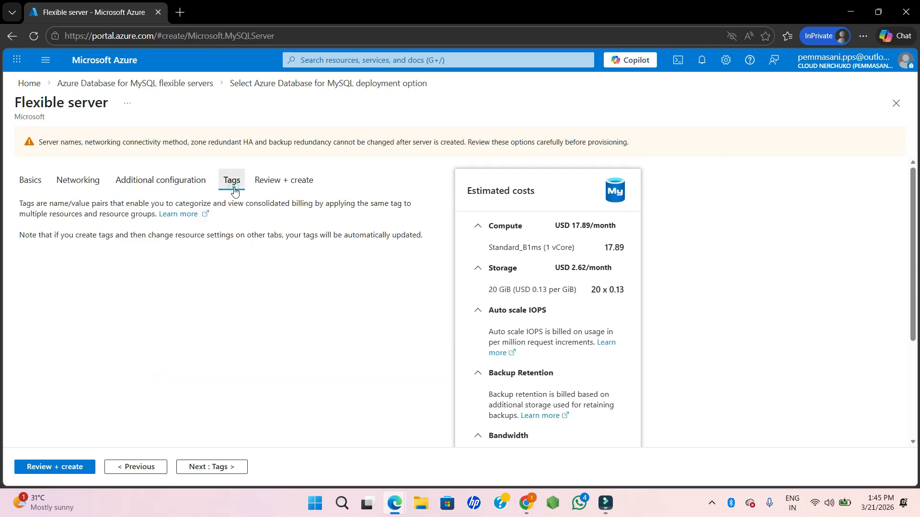
Review the final summary of the server's basics, networking and additional configuration before creation
{"action": "left_click", "coordinate": [287, 181]}
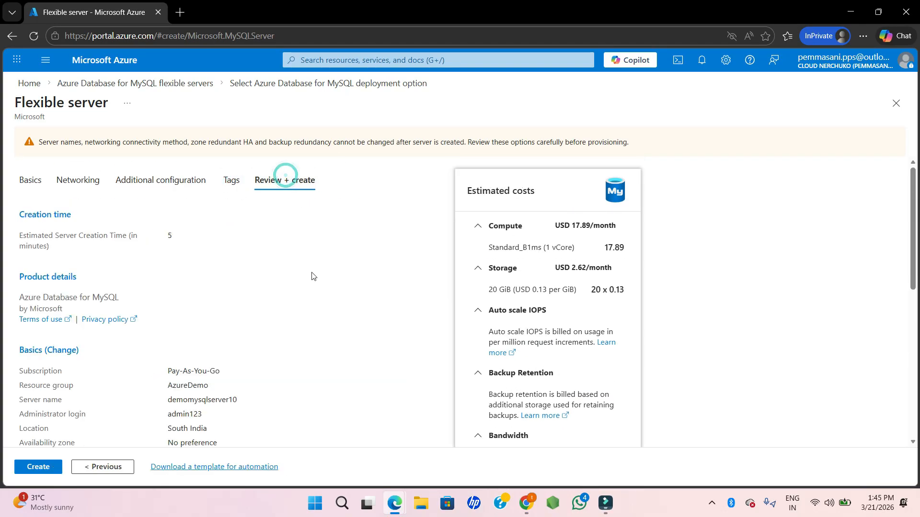
{"action": "scroll", "coordinate": [297, 273], "scroll_direction": "down", "scroll_amount": 4}
{"action": "scroll", "coordinate": [297, 273], "scroll_direction": "down", "scroll_amount": 3}
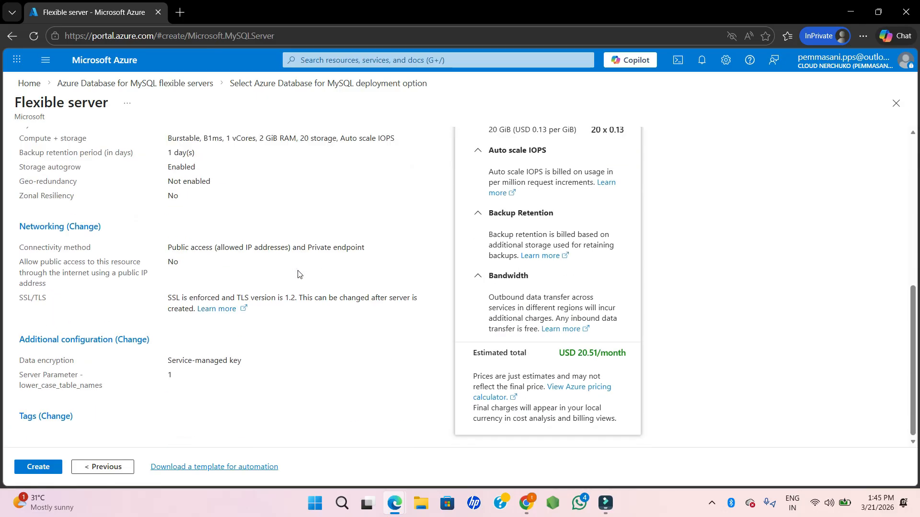
{"action": "scroll", "coordinate": [298, 274], "scroll_direction": "up", "scroll_amount": 6}
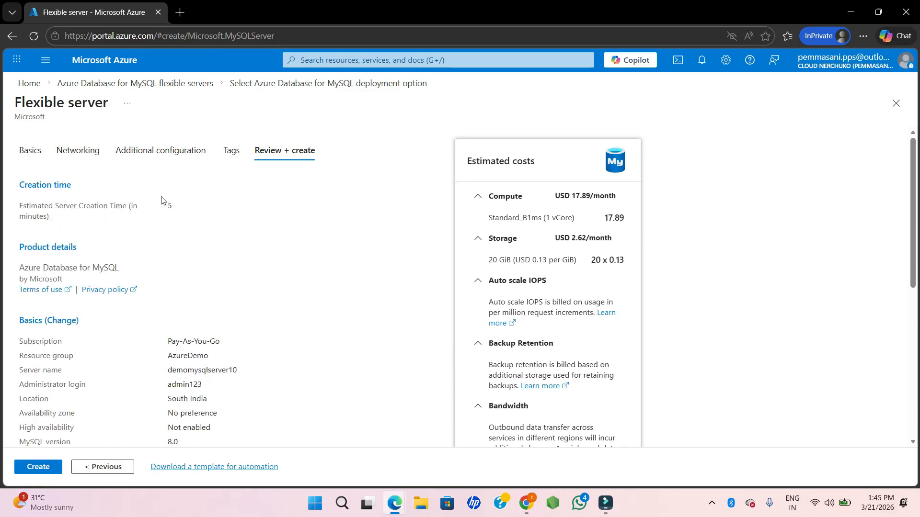
Recheck the server's basic settings, including project details, high availability and authentication method
{"action": "left_click", "coordinate": [231, 150]}
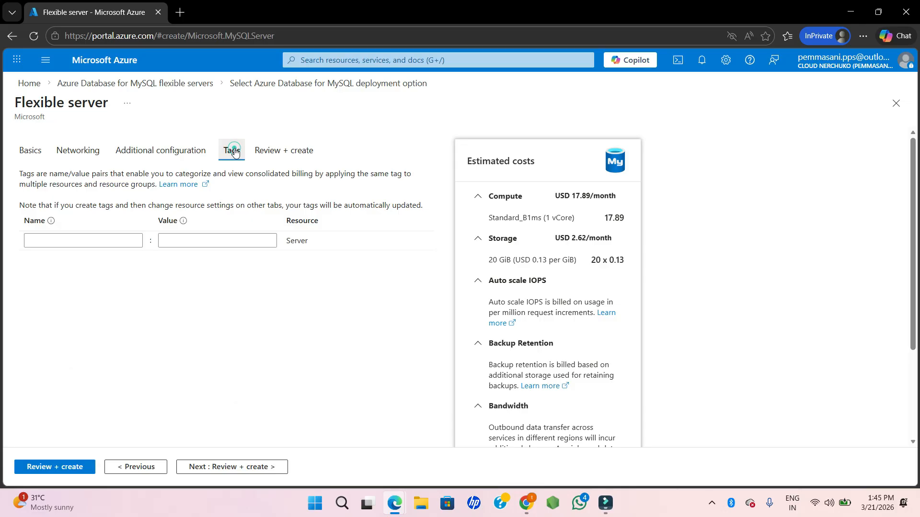
{"action": "left_click", "coordinate": [30, 150]}
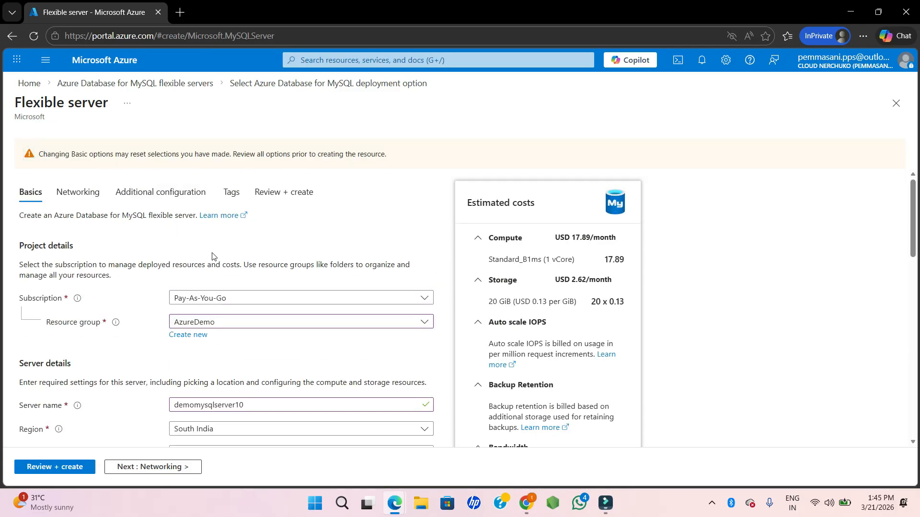
{"action": "scroll", "coordinate": [213, 256], "scroll_direction": "down", "scroll_amount": 10}
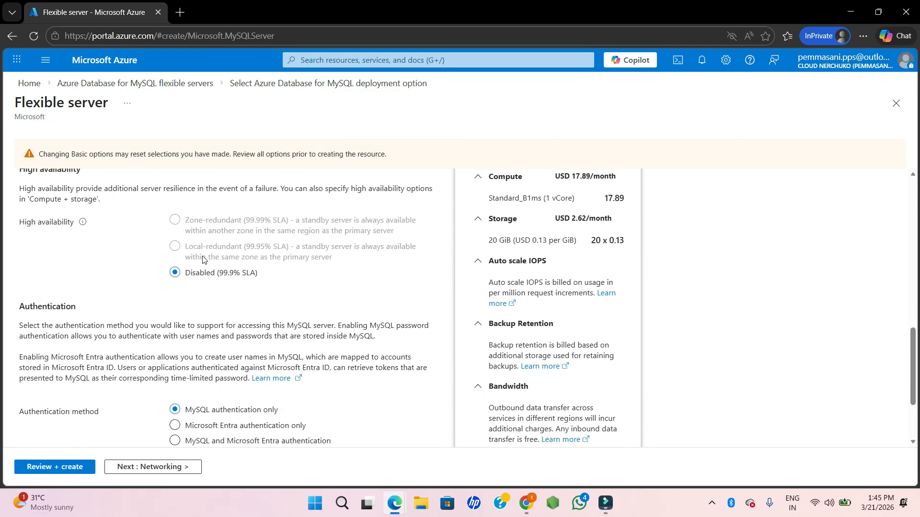
{"action": "triple_click", "coordinate": [26, 220]}
{"action": "left_click", "coordinate": [154, 290]}
{"action": "scroll", "coordinate": [151, 326], "scroll_direction": "down", "scroll_amount": 3}
{"action": "scroll", "coordinate": [148, 350], "scroll_direction": "up", "scroll_amount": 12}
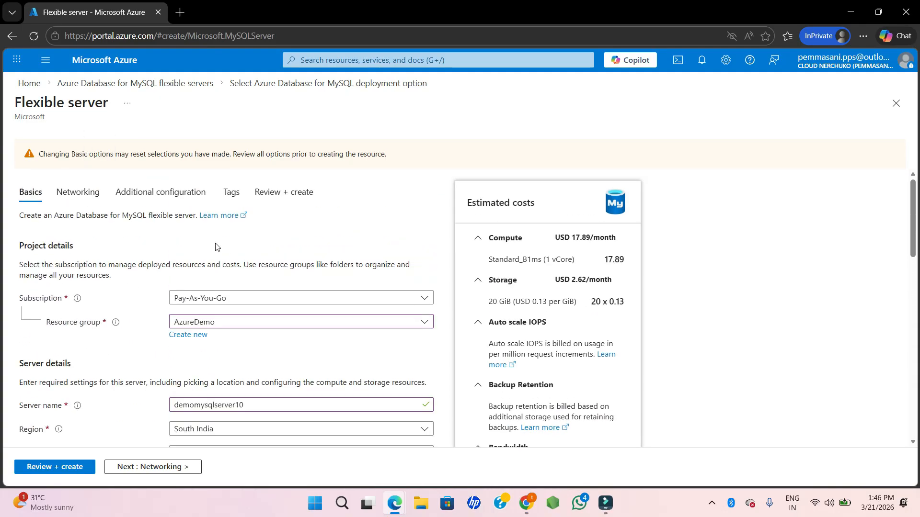
Revisit the networking, additional configuration and tags settings of the new server
{"action": "left_click", "coordinate": [73, 193]}
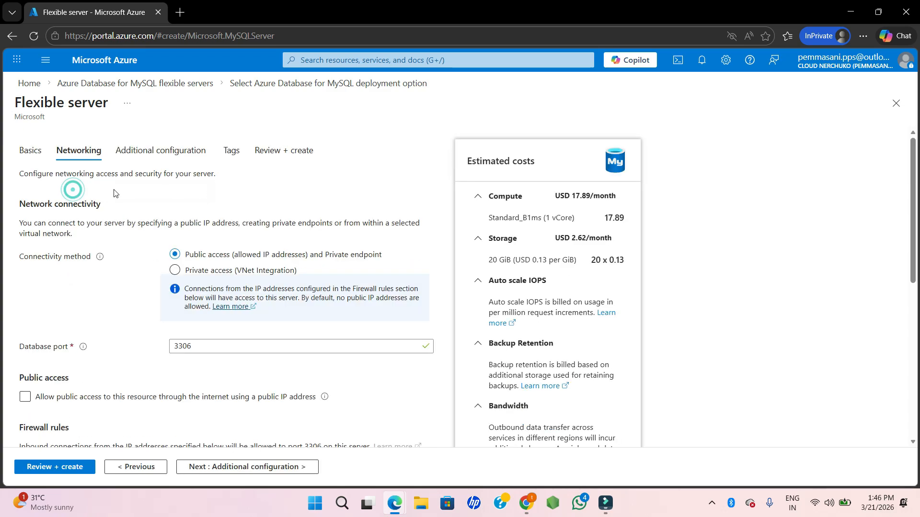
{"action": "left_click", "coordinate": [165, 162]}
{"action": "left_click", "coordinate": [229, 154]}
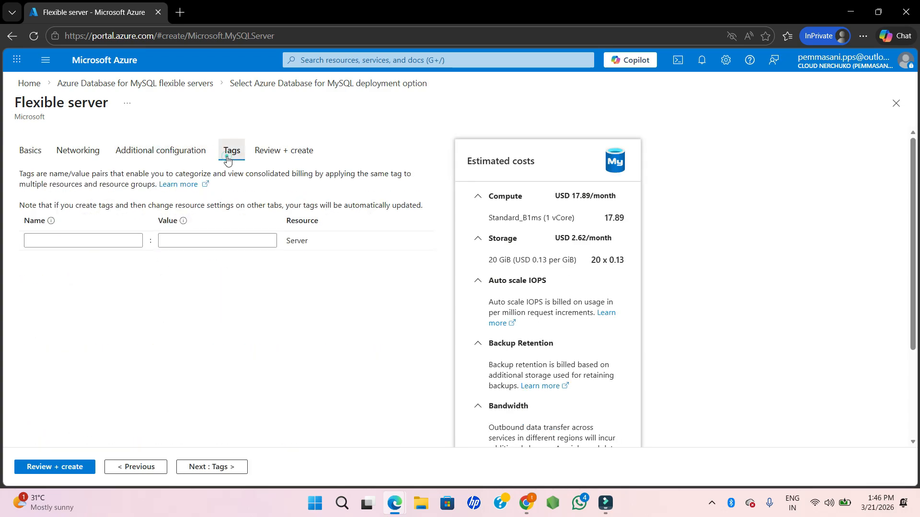
Go through the final summary again, covering basics, networking, data encryption and server parameter settings
{"action": "left_click", "coordinate": [273, 152]}
{"action": "scroll", "coordinate": [345, 188], "scroll_direction": "down", "scroll_amount": 1}
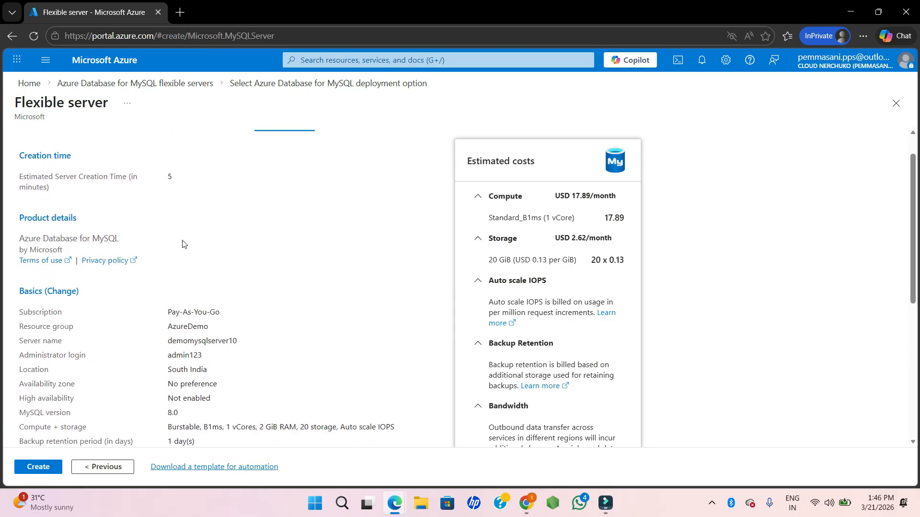
{"action": "scroll", "coordinate": [182, 244], "scroll_direction": "down", "scroll_amount": 4}
{"action": "scroll", "coordinate": [124, 267], "scroll_direction": "up", "scroll_amount": 4}
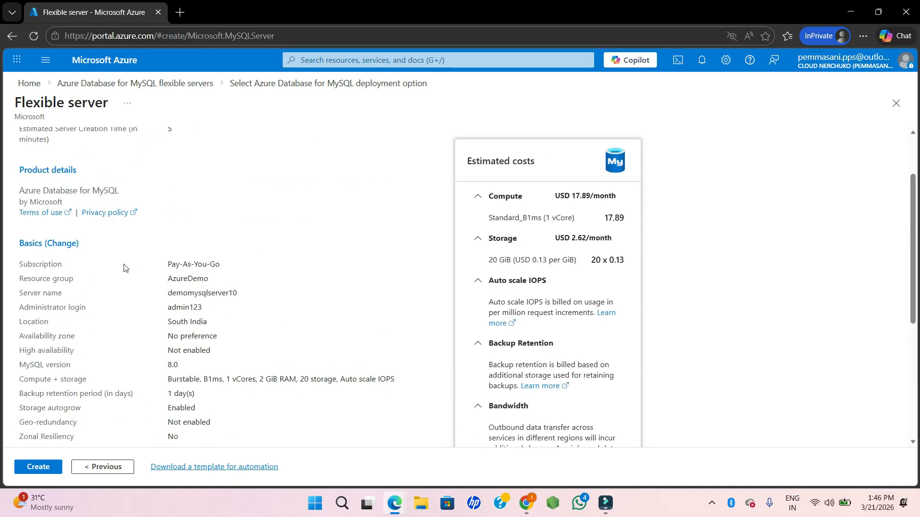
{"action": "scroll", "coordinate": [184, 293], "scroll_direction": "down", "scroll_amount": 5}
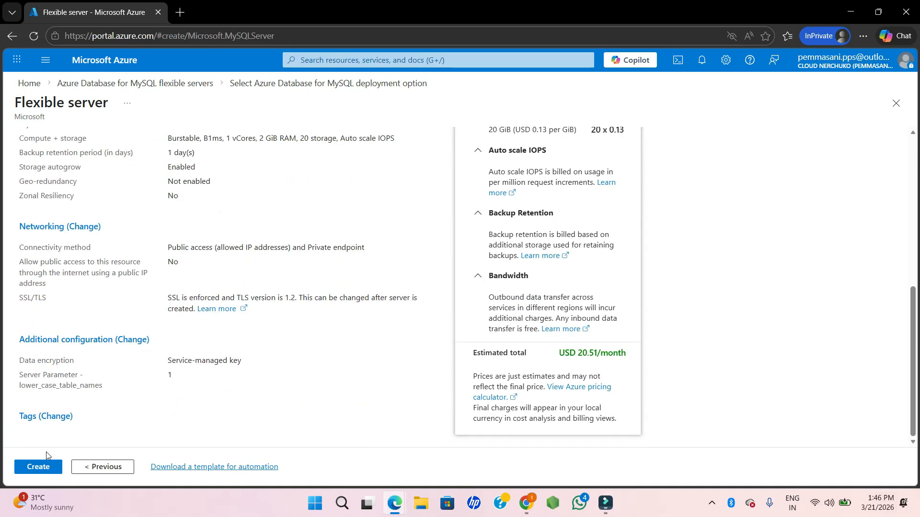
{"action": "scroll", "coordinate": [76, 407], "scroll_direction": "up", "scroll_amount": 1}
{"action": "scroll", "coordinate": [321, 376], "scroll_direction": "down", "scroll_amount": 1}
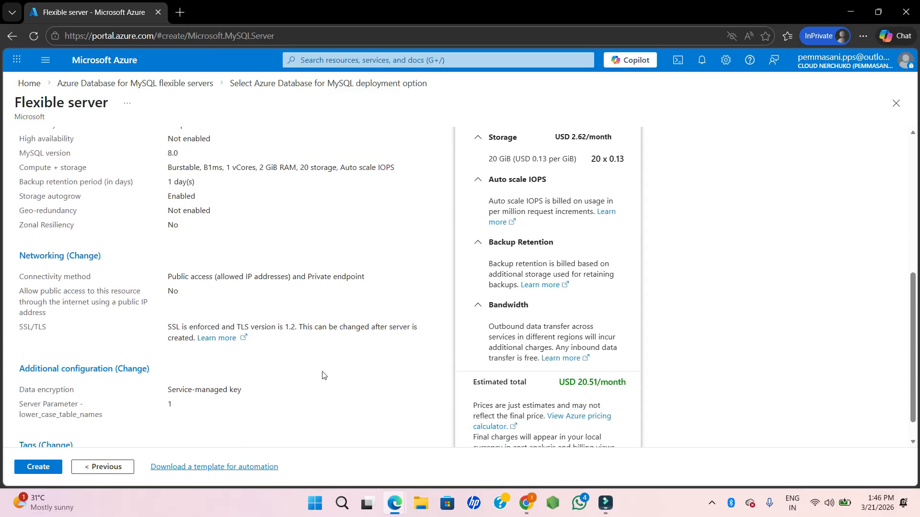
{"action": "scroll", "coordinate": [570, 271], "scroll_direction": "down", "scroll_amount": 1}
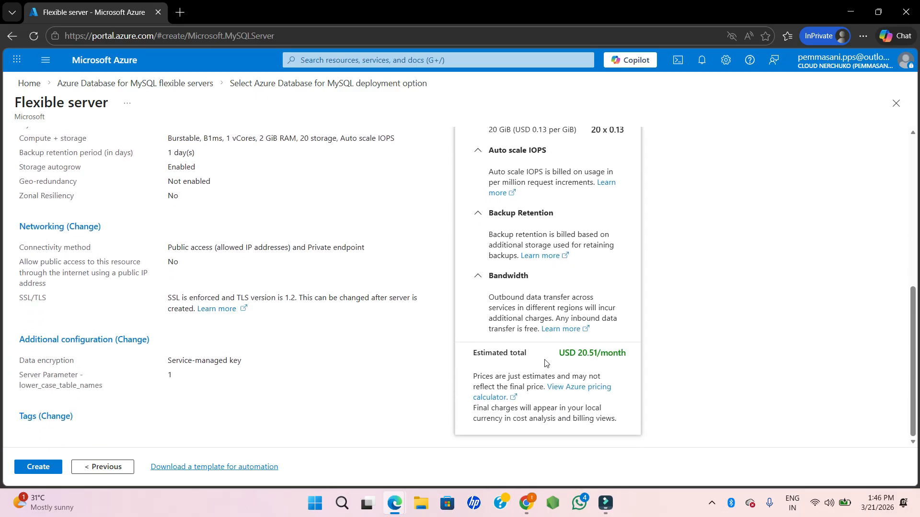
Examine the estimated monthly total and the compute and storage costs that make it up
{"action": "left_click_drag", "start_coordinate": [540, 361], "coordinate": [614, 359]}
{"action": "left_click", "coordinate": [624, 387]}
{"action": "scroll", "coordinate": [568, 246], "scroll_direction": "up", "scroll_amount": 2}
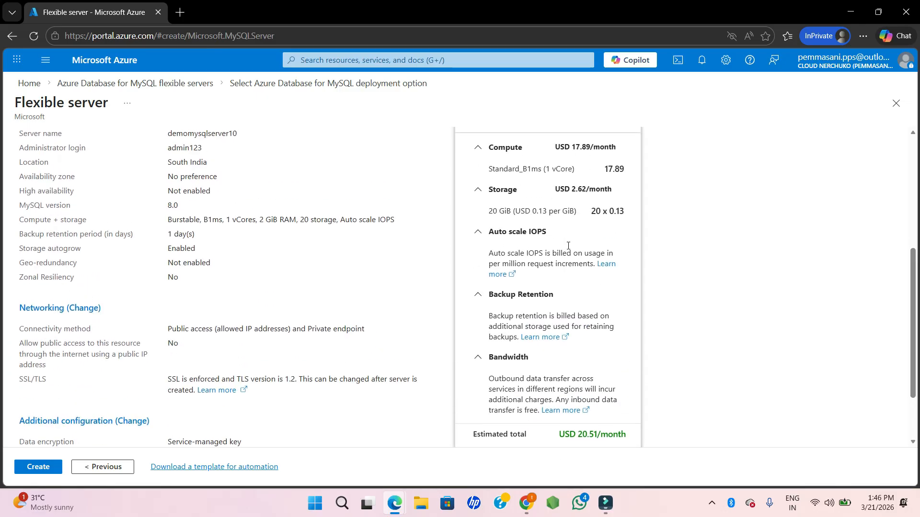
{"action": "scroll", "coordinate": [568, 246], "scroll_direction": "up", "scroll_amount": 3}
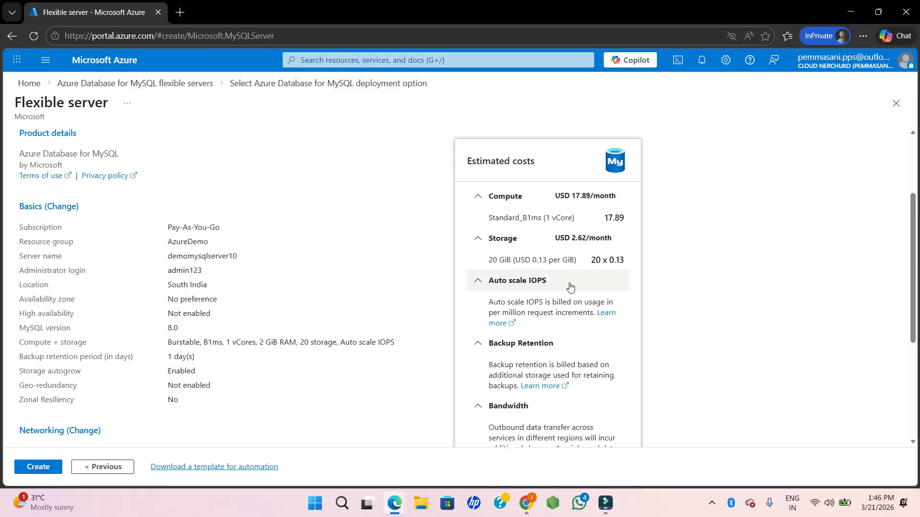
{"action": "scroll", "coordinate": [594, 290], "scroll_direction": "down", "scroll_amount": 1}
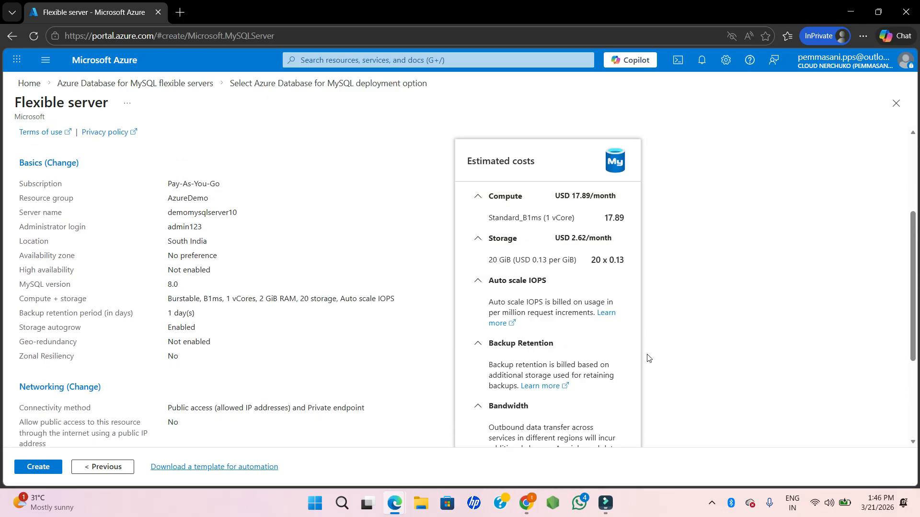
{"action": "scroll", "coordinate": [478, 339], "scroll_direction": "down", "scroll_amount": 2}
{"action": "scroll", "coordinate": [398, 336], "scroll_direction": "down", "scroll_amount": 2}
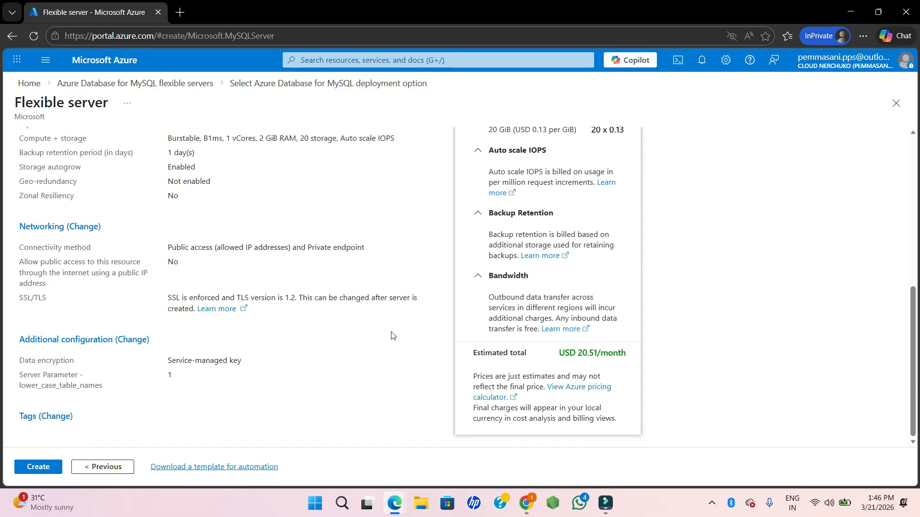
Create the server without a private endpoint and check the deployment progress in the notifications
{"action": "left_click", "coordinate": [38, 467]}
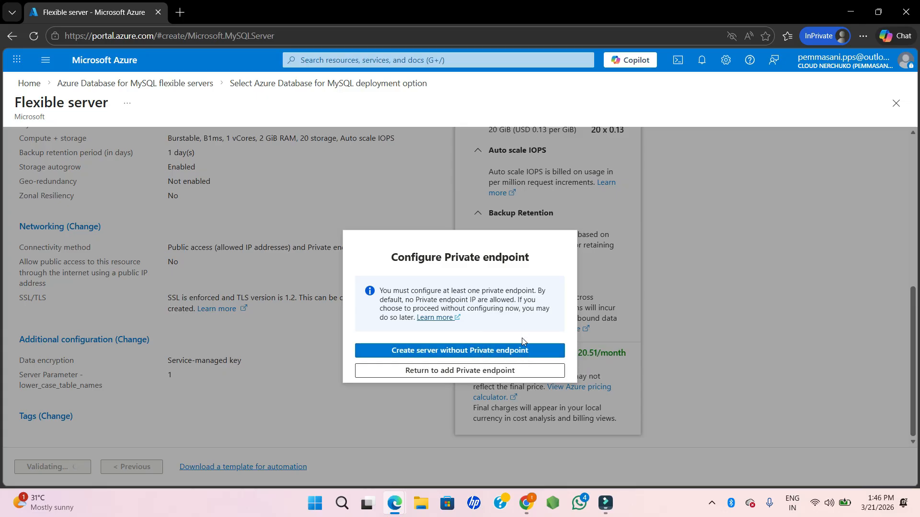
{"action": "left_click", "coordinate": [493, 351]}
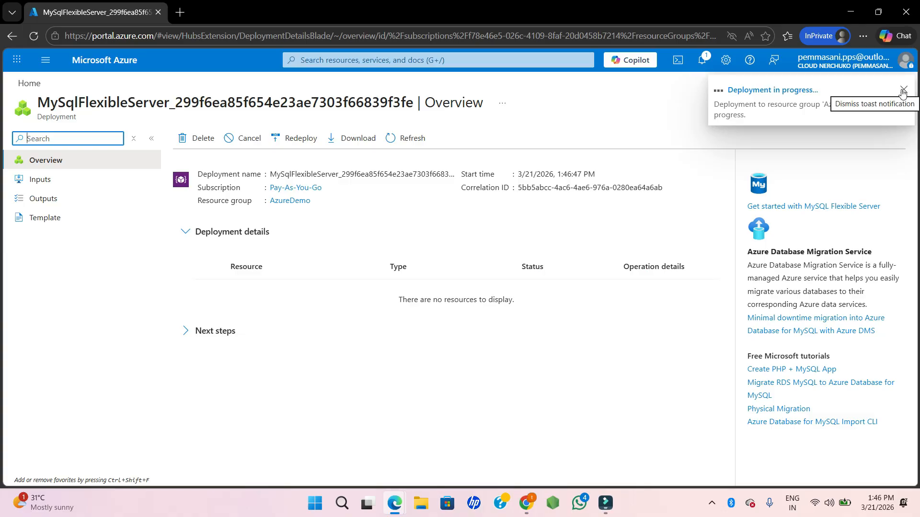
{"action": "left_click", "coordinate": [784, 91]}
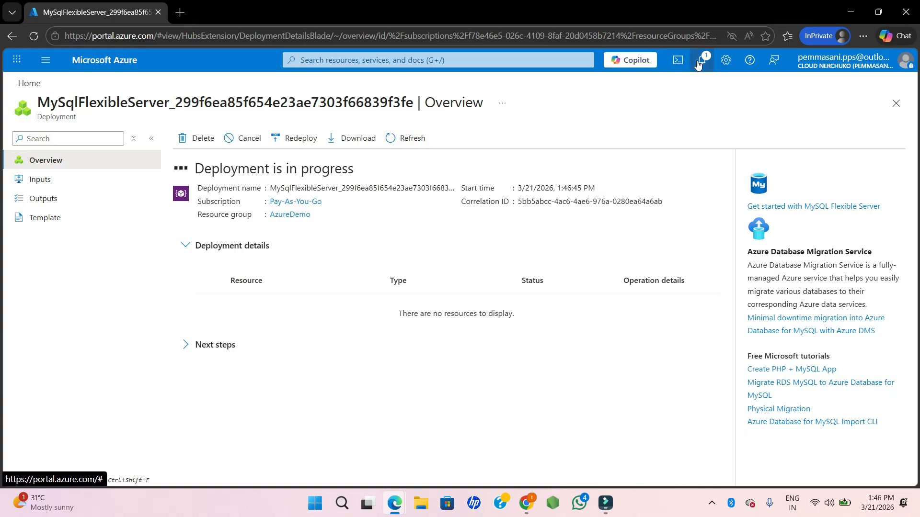
{"action": "left_click", "coordinate": [699, 61]}
{"action": "left_click", "coordinate": [705, 153]}
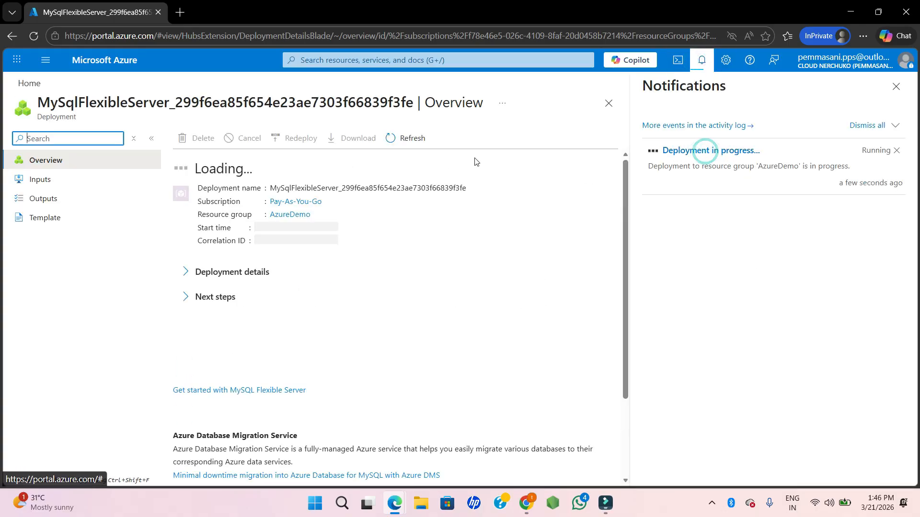
{"action": "left_click", "coordinate": [895, 93]}
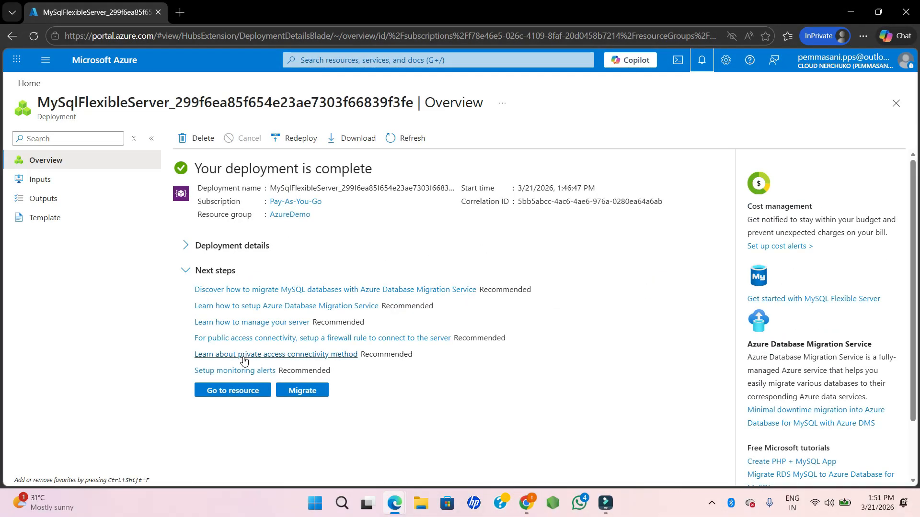
Open the deployed demomysqlserver10 resource with its essentials section expanded
{"action": "left_click", "coordinate": [225, 392]}
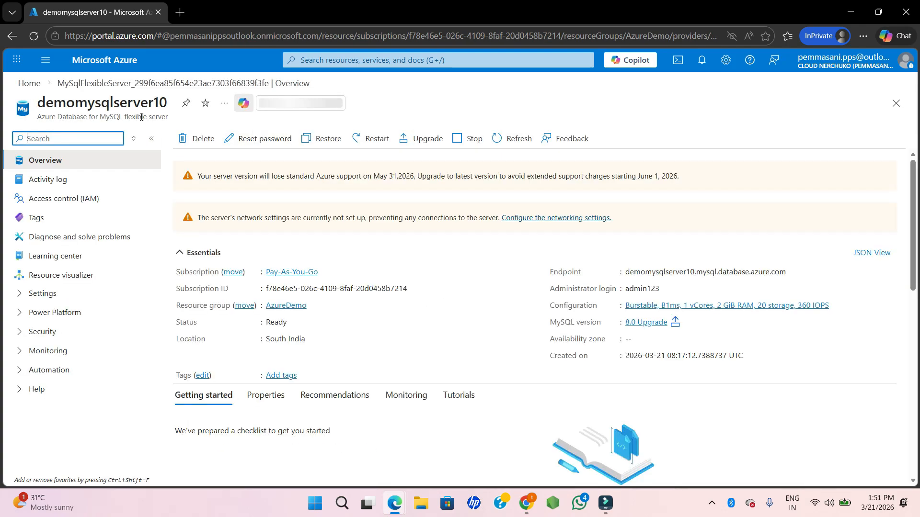
{"action": "double_click", "coordinate": [139, 103]}
{"action": "left_click", "coordinate": [400, 249]}
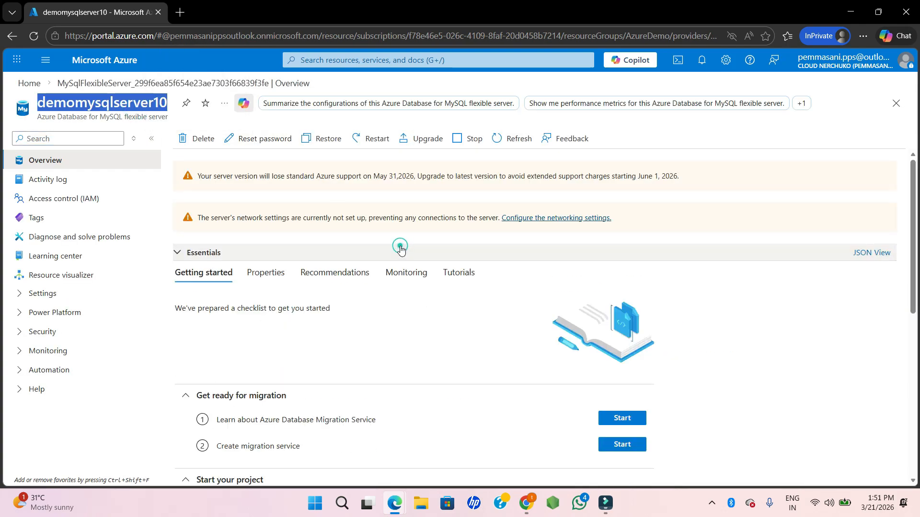
{"action": "left_click", "coordinate": [221, 248]}
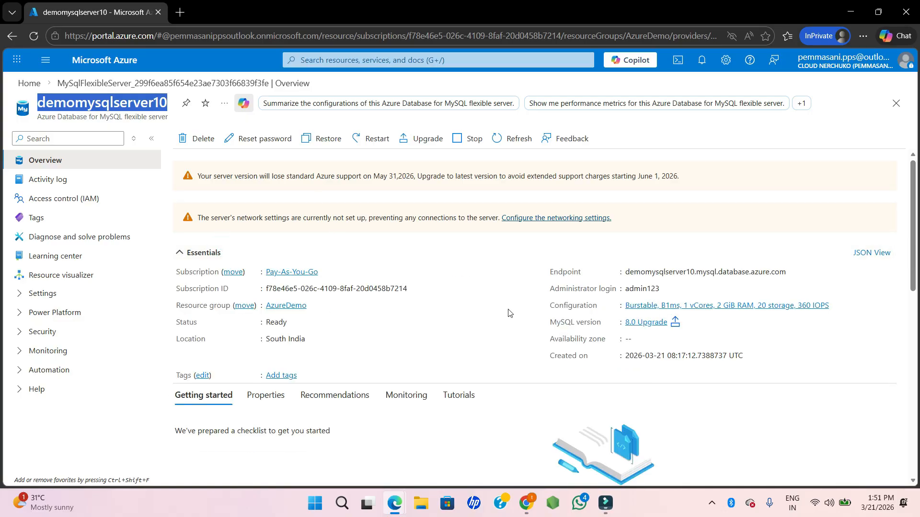
Examine the server's endpoint, configuration, MySQL version, creation date and status in the overview, along with the available server actions
{"action": "scroll", "coordinate": [395, 221], "scroll_direction": "down", "scroll_amount": 1}
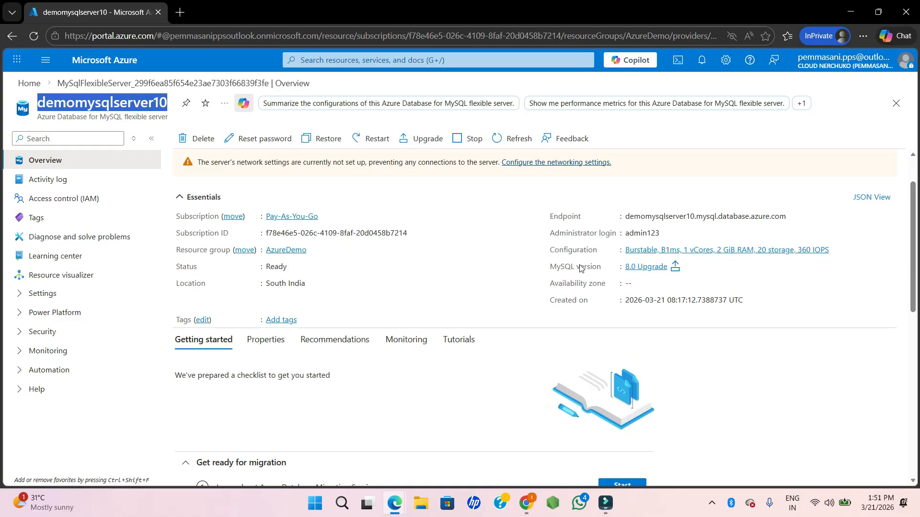
{"action": "scroll", "coordinate": [508, 254], "scroll_direction": "down", "scroll_amount": 1}
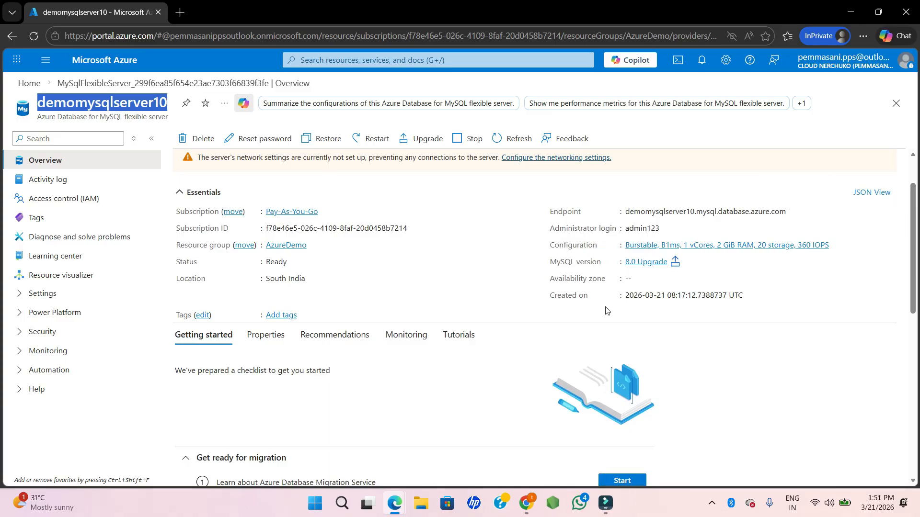
{"action": "scroll", "coordinate": [561, 297], "scroll_direction": "down", "scroll_amount": 1}
{"action": "left_click_drag", "start_coordinate": [595, 288], "coordinate": [550, 288]}
{"action": "left_click", "coordinate": [582, 303]}
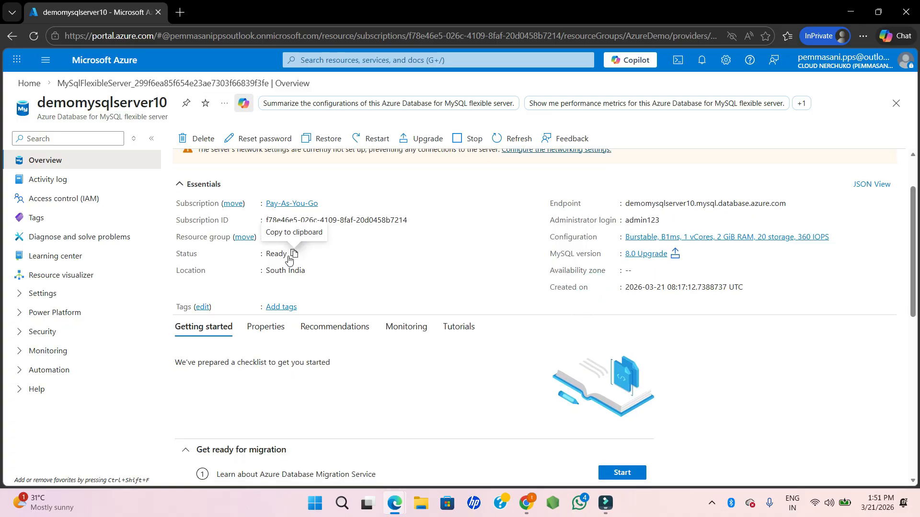
{"action": "left_click", "coordinate": [380, 263]}
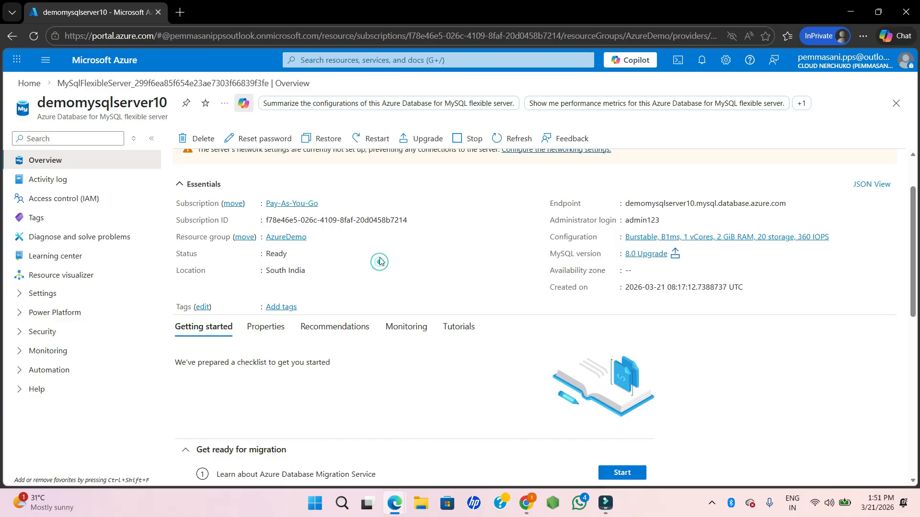
{"action": "left_click", "coordinate": [533, 139]}
{"action": "scroll", "coordinate": [370, 236], "scroll_direction": "down", "scroll_amount": 2}
{"action": "scroll", "coordinate": [369, 237], "scroll_direction": "up", "scroll_amount": 3}
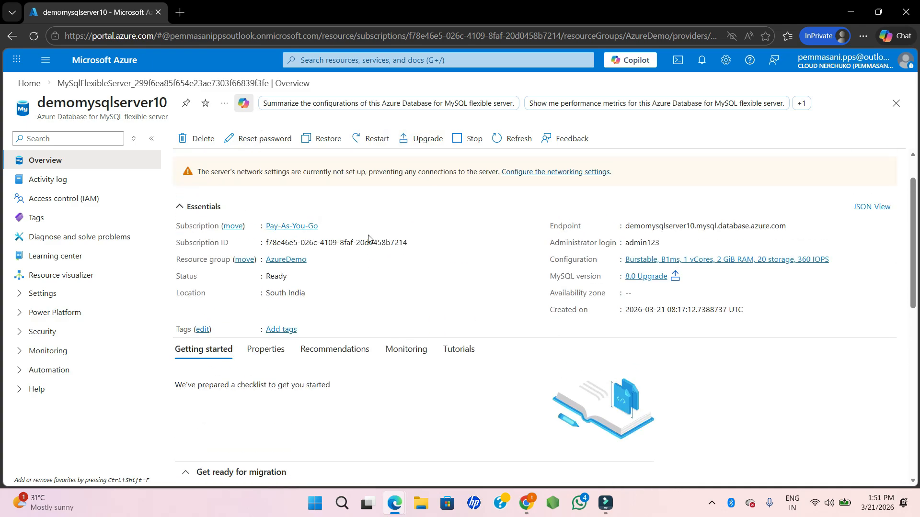
Inspect the server's networking settings and the private endpoint creation form, closing the form without creating an endpoint
{"action": "left_click", "coordinate": [46, 294]}
{"action": "scroll", "coordinate": [127, 338], "scroll_direction": "down", "scroll_amount": 1}
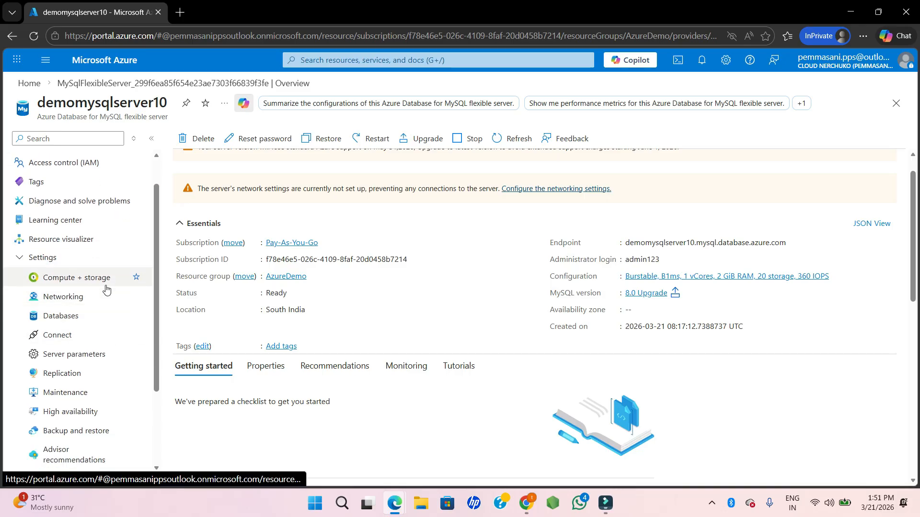
{"action": "scroll", "coordinate": [100, 345], "scroll_direction": "down", "scroll_amount": 1}
{"action": "left_click", "coordinate": [52, 279]}
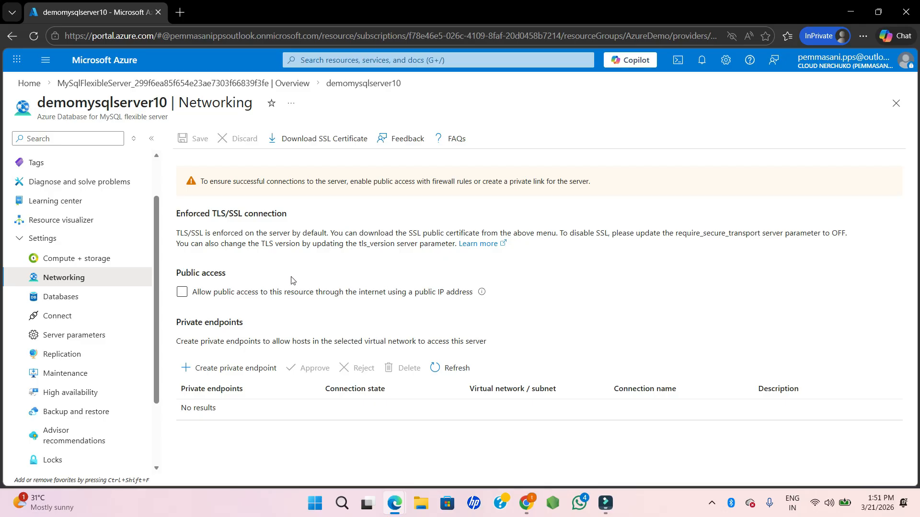
{"action": "left_click", "coordinate": [213, 368]}
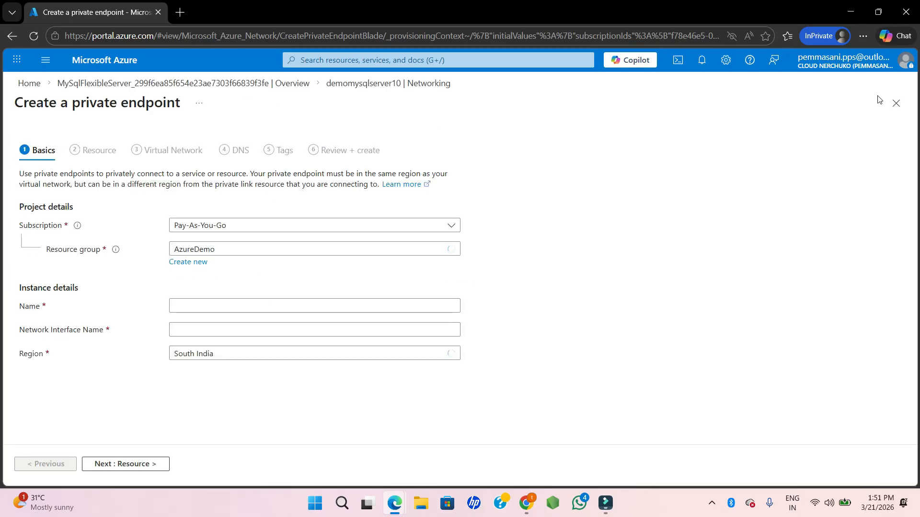
{"action": "left_click", "coordinate": [896, 103]}
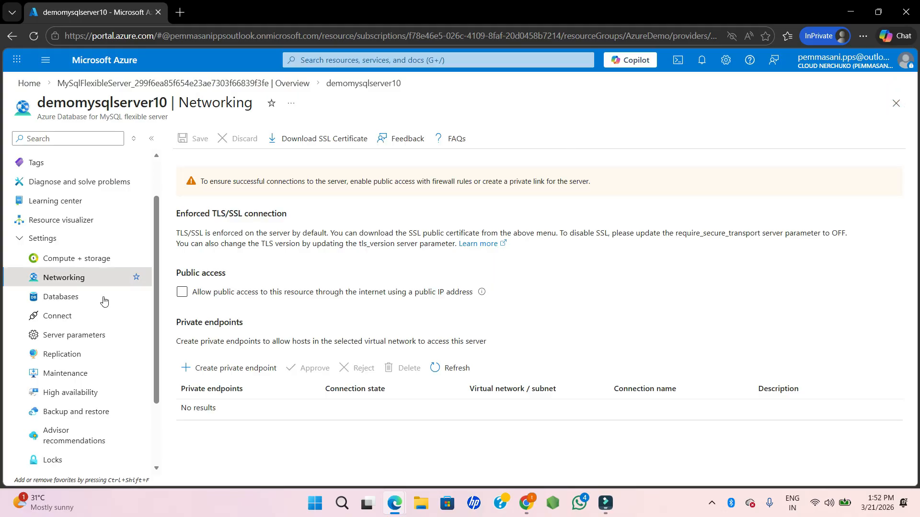
Look through the commonly modified server parameters and the high availability mode options
{"action": "left_click", "coordinate": [75, 334]}
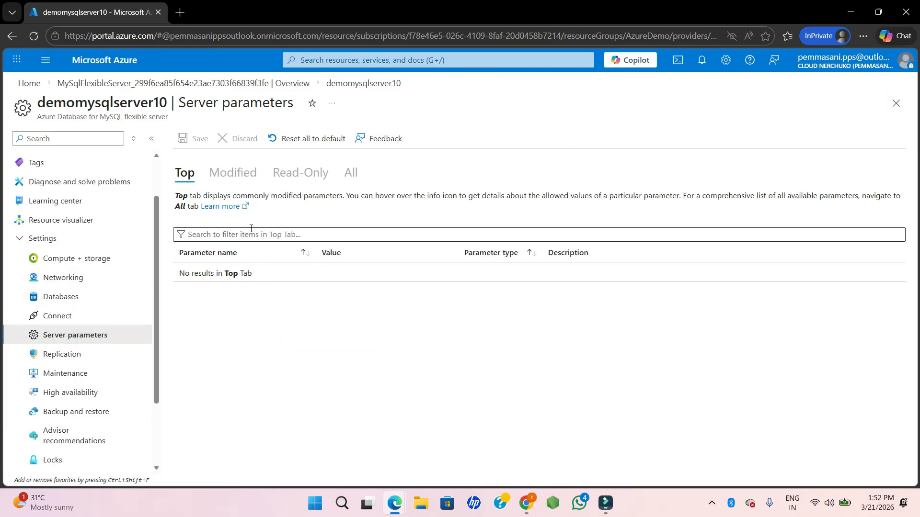
{"action": "scroll", "coordinate": [332, 294], "scroll_direction": "down", "scroll_amount": 2}
{"action": "scroll", "coordinate": [332, 296], "scroll_direction": "down", "scroll_amount": 4}
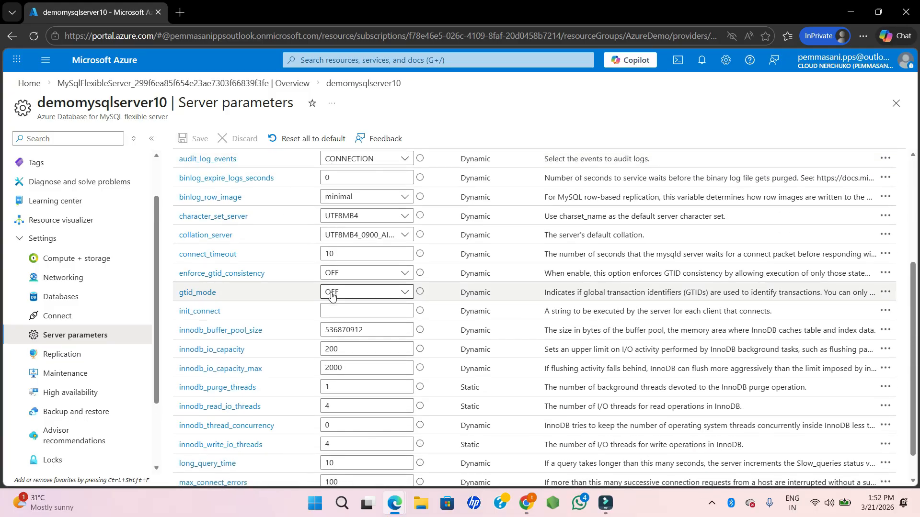
{"action": "scroll", "coordinate": [332, 293], "scroll_direction": "up", "scroll_amount": 6}
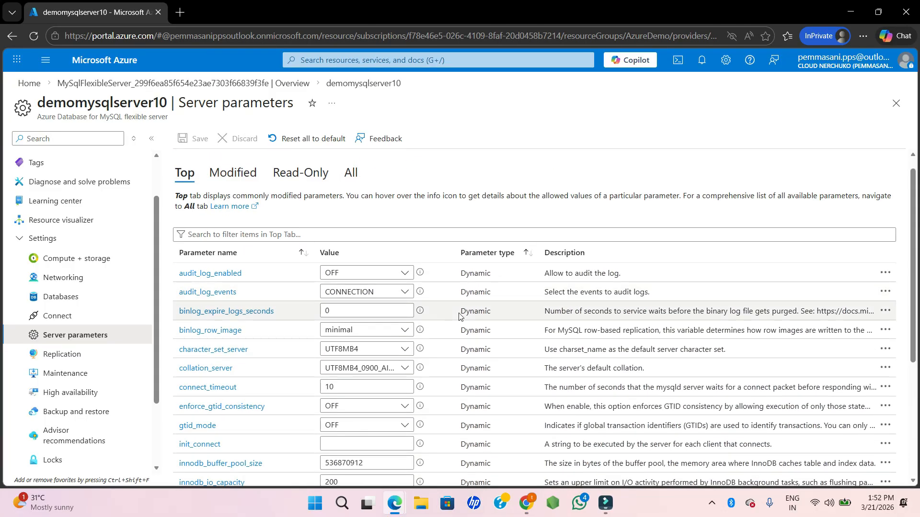
{"action": "scroll", "coordinate": [71, 319], "scroll_direction": "down", "scroll_amount": 2}
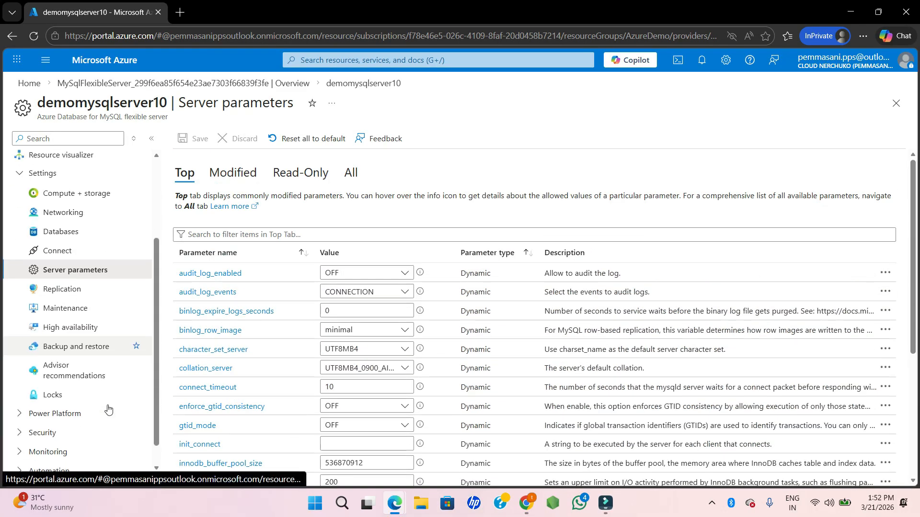
{"action": "left_click", "coordinate": [71, 324]}
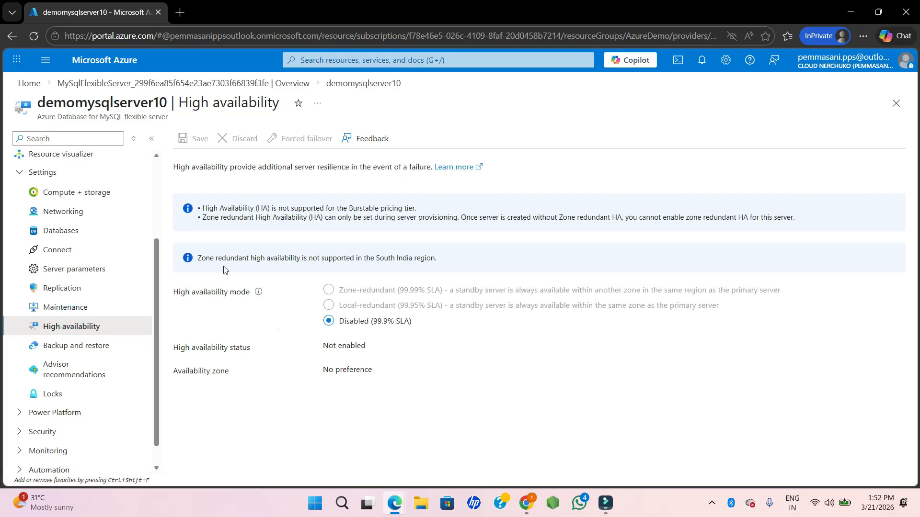
Return to the server's overview and close it to go back to the deployment overview
{"action": "scroll", "coordinate": [74, 196], "scroll_direction": "up", "scroll_amount": 3}
{"action": "left_click", "coordinate": [71, 162]}
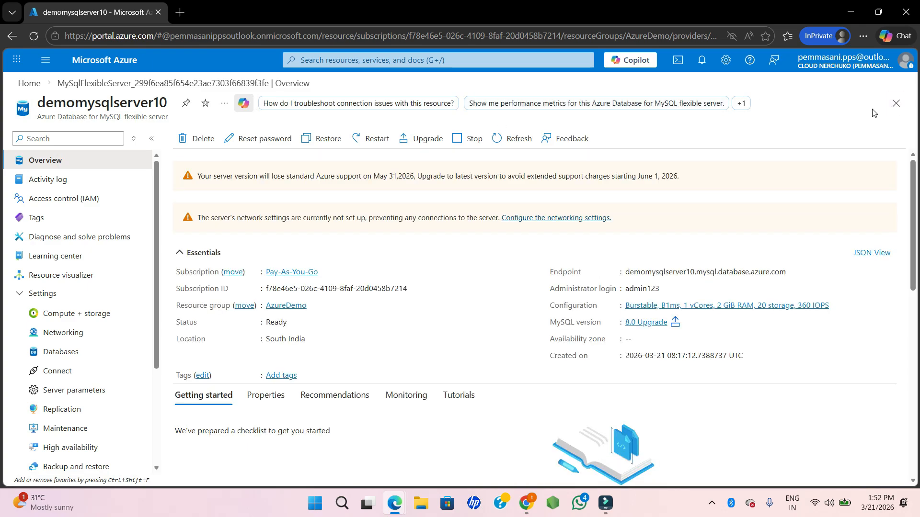
{"action": "left_click", "coordinate": [896, 104]}
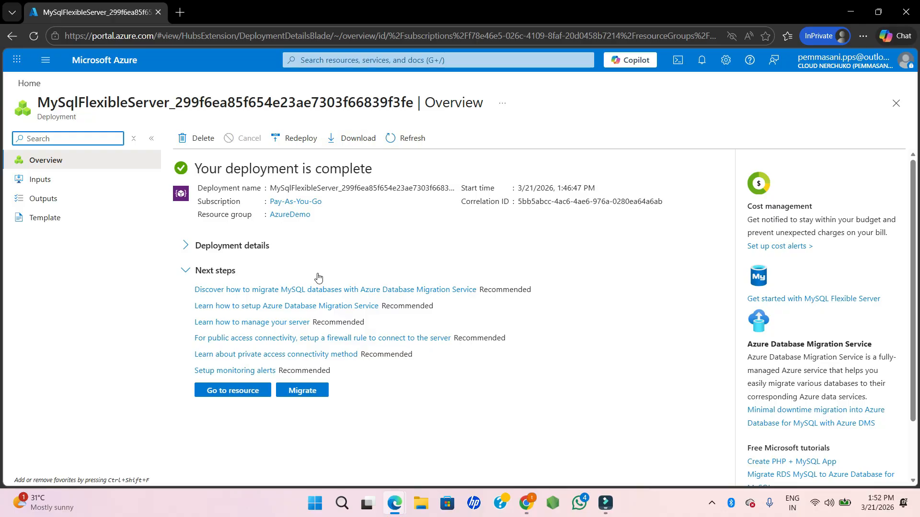
{"action": "left_click", "coordinate": [254, 391]}
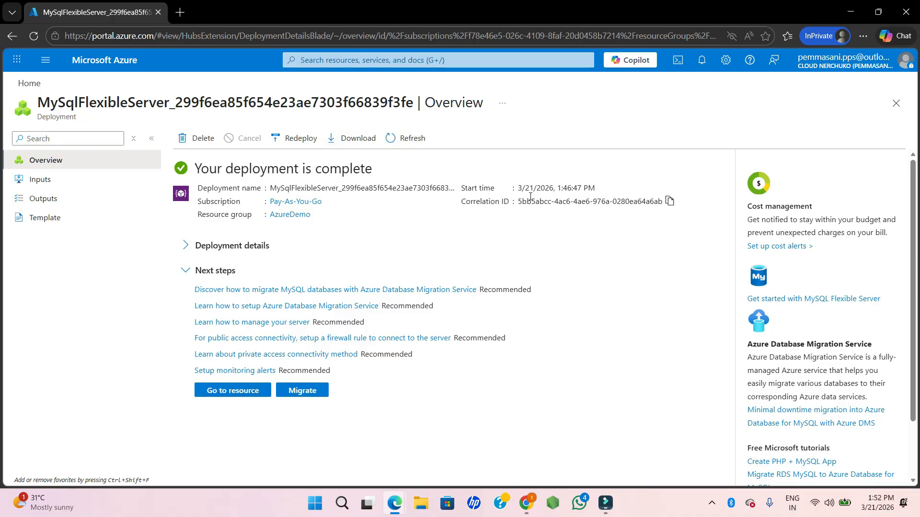